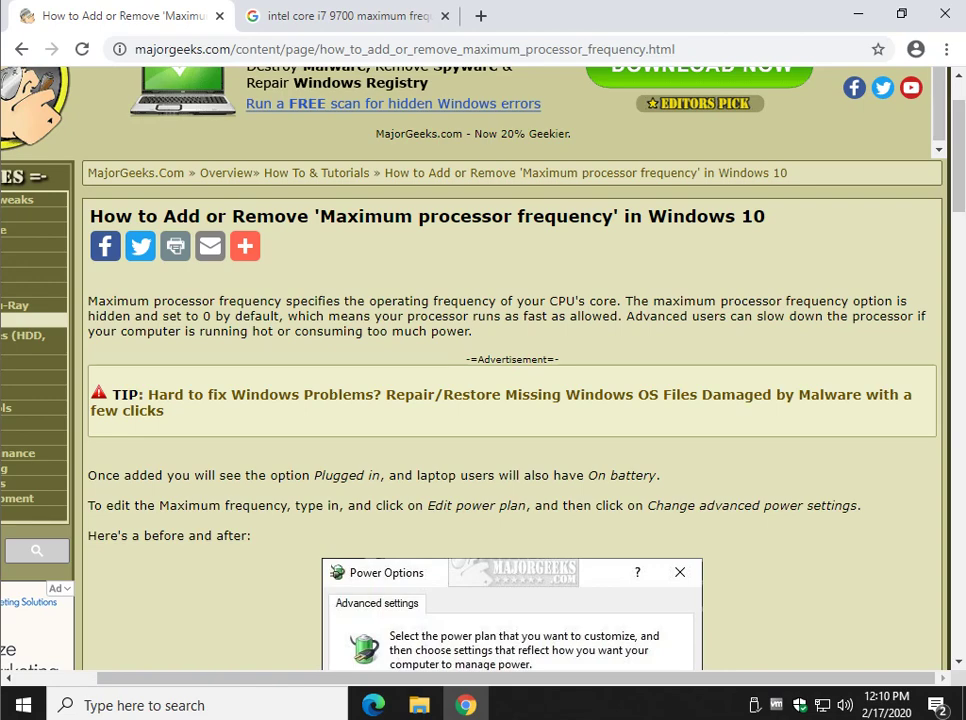
Open the Edit power plan settings through a Windows search for "edit power".
scroll(510, 400, "down", 2)
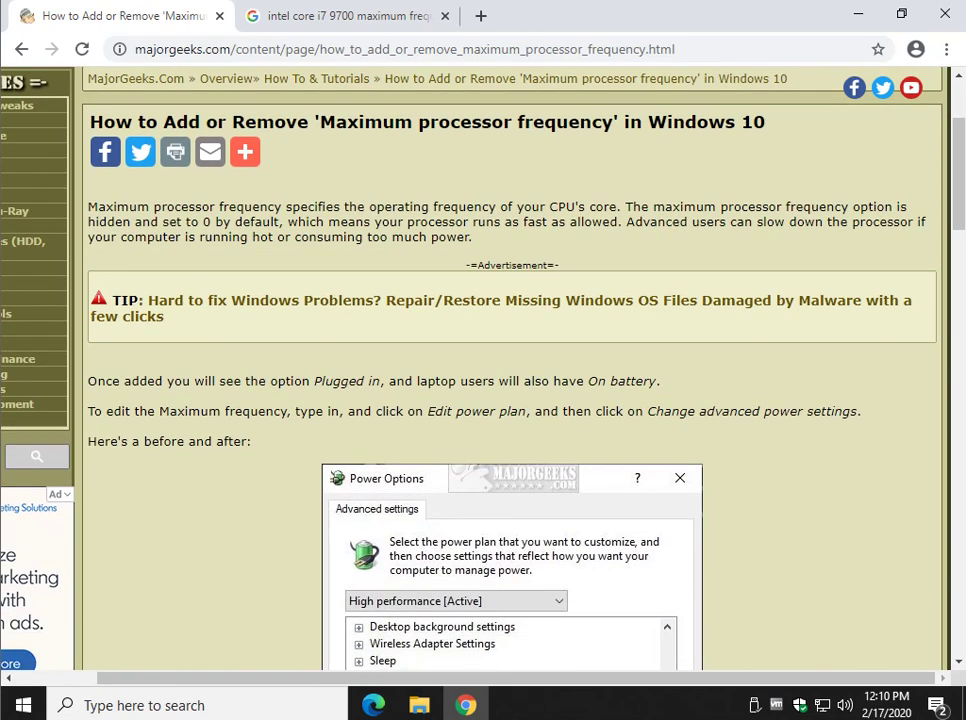
scroll(483, 370, "down", 3)
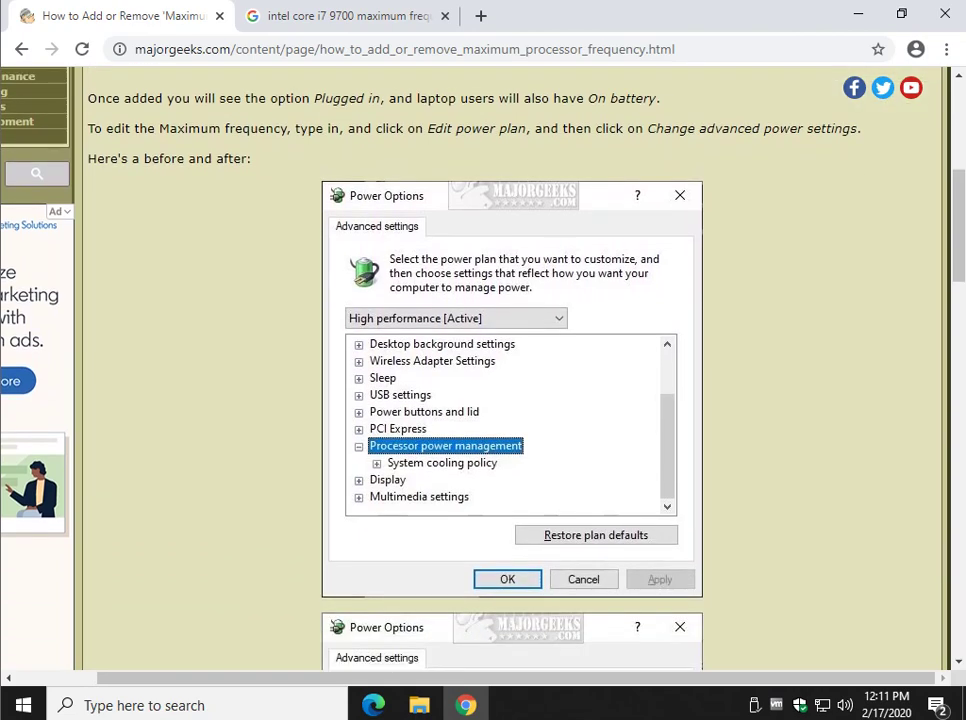
scroll(483, 370, "down", 4)
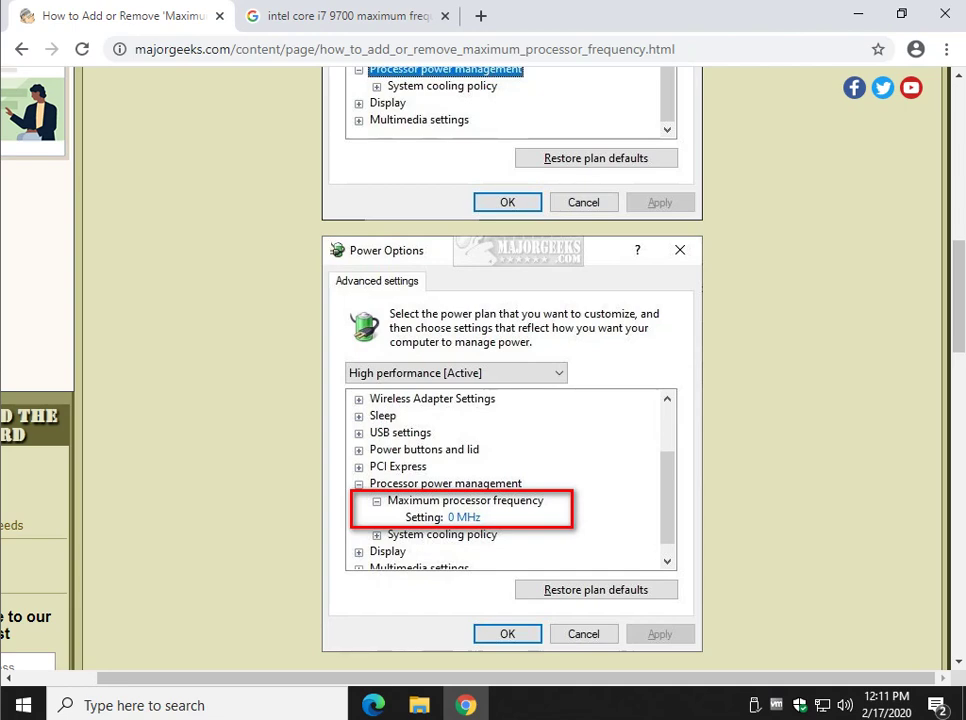
key("super")
type("edit")
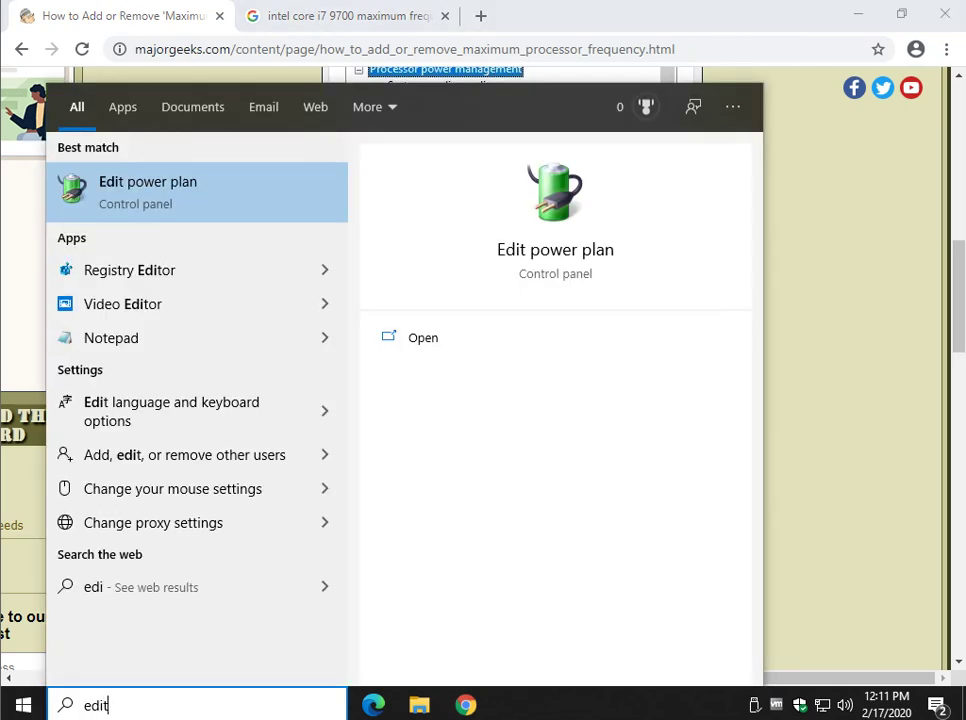
type(" power")
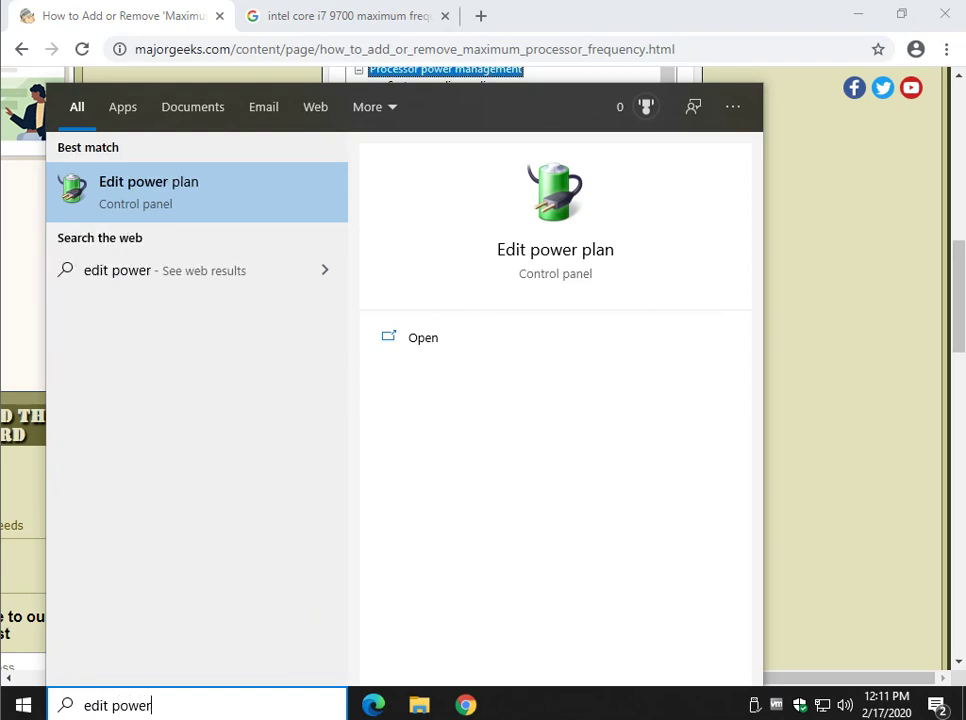
key("Return")
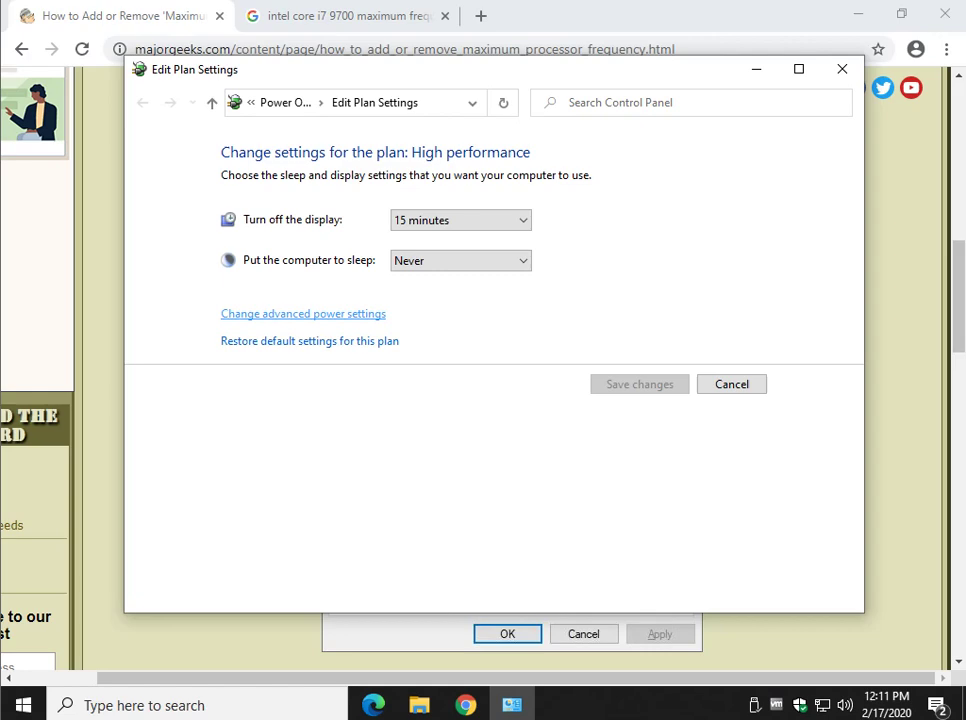
Check the options under Processor power management in the advanced power settings, then close the power windows without changes.
left_click(303, 313)
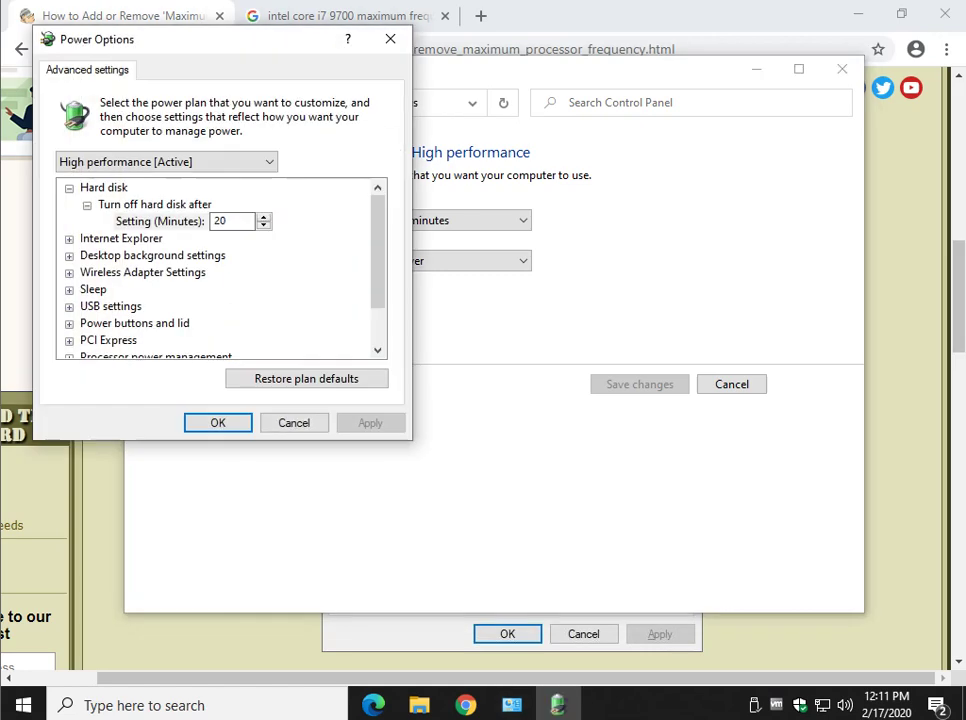
scroll(220, 268, "down", 1)
left_click(69, 307)
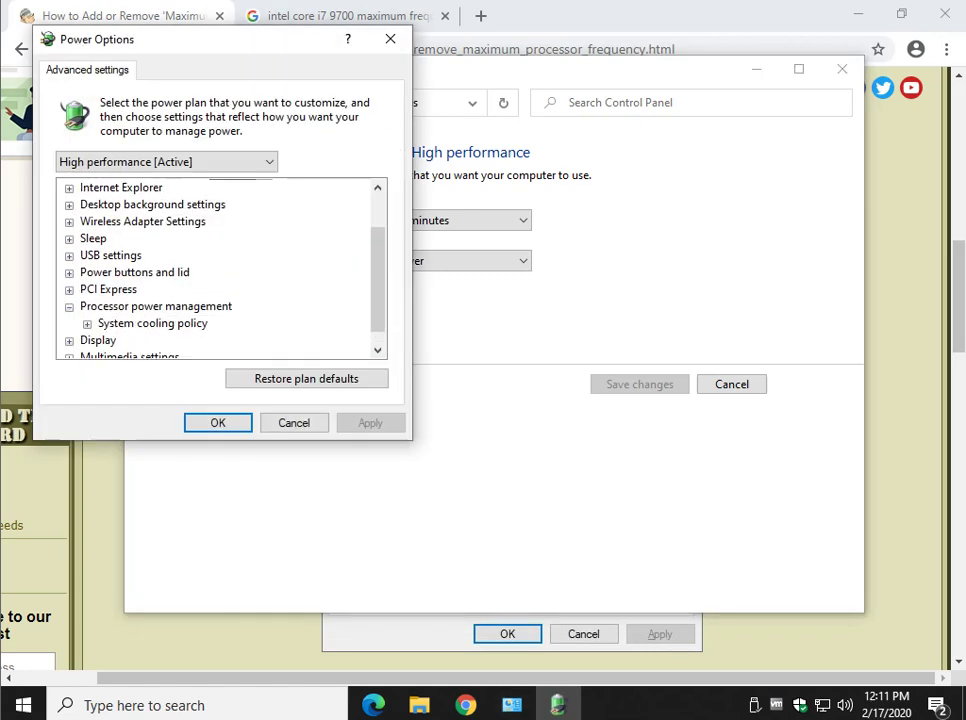
left_click(294, 423)
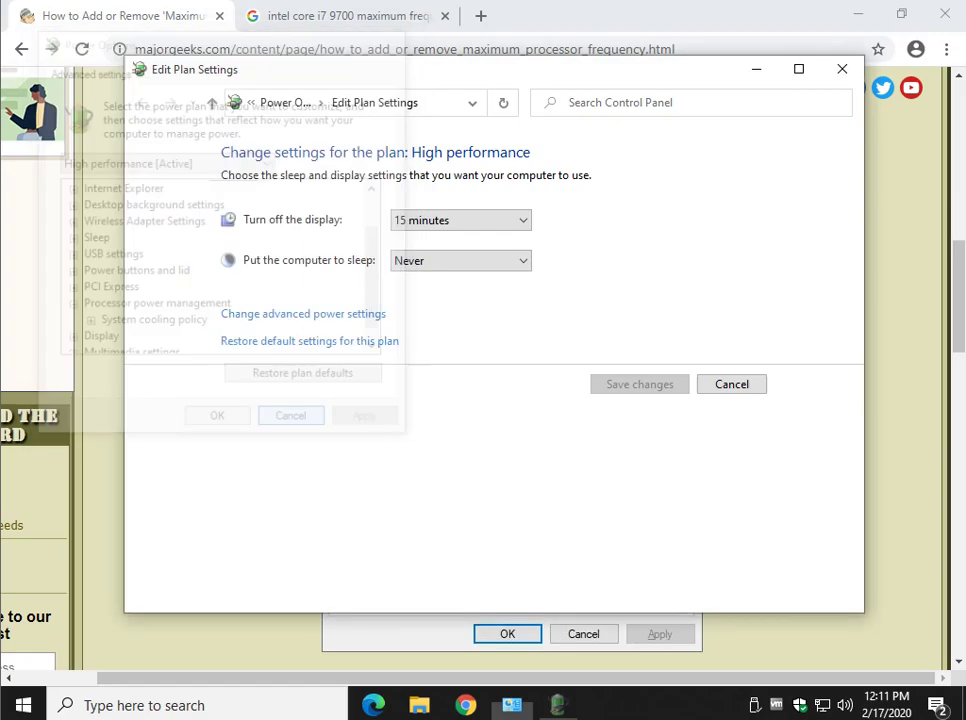
left_click(842, 69)
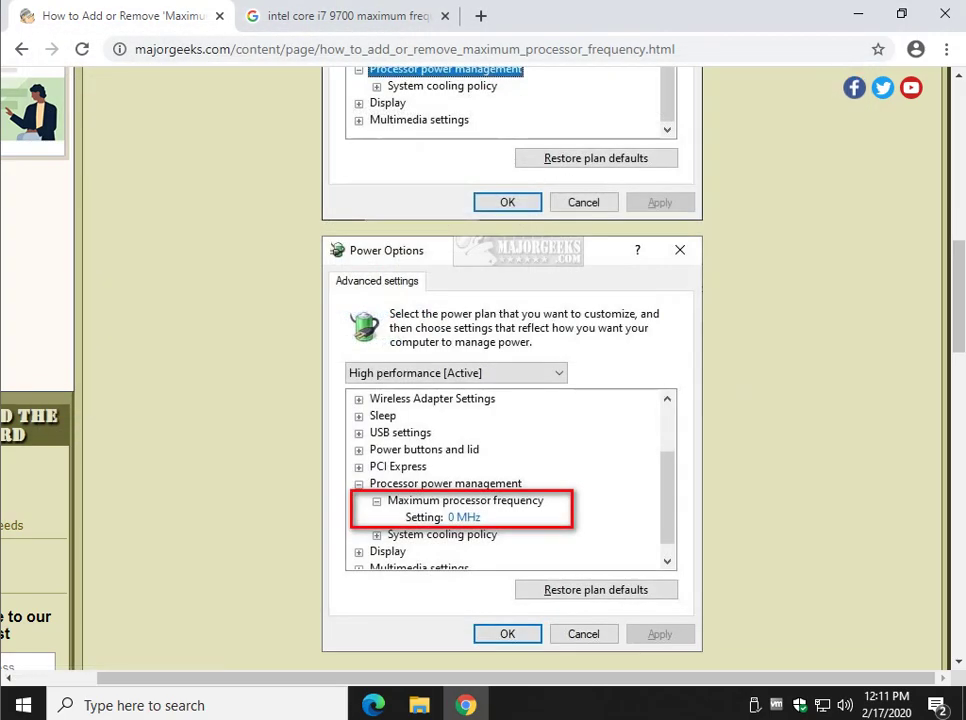
Copy the article's Add command, powercfg -attributes SUB_PROCESSOR 75b0ae3f-bce0-45a7-8c89-c9611c25e100 -ATTRIB_HIDE.
scroll(512, 368, "down", 3)
scroll(480, 360, "down", 3)
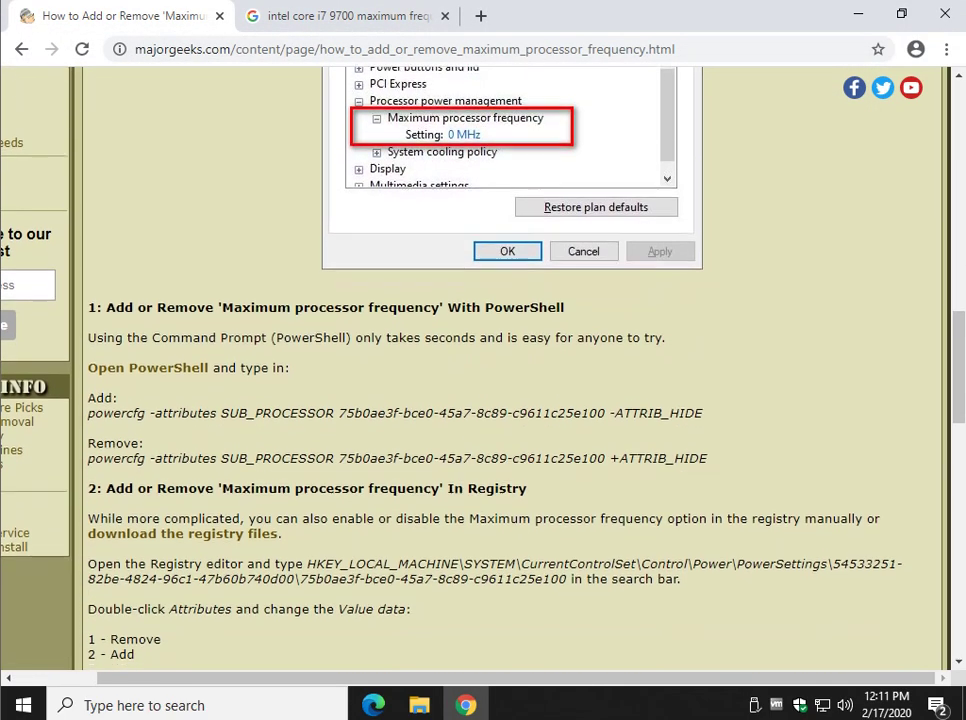
left_click_drag(88, 324, 702, 324)
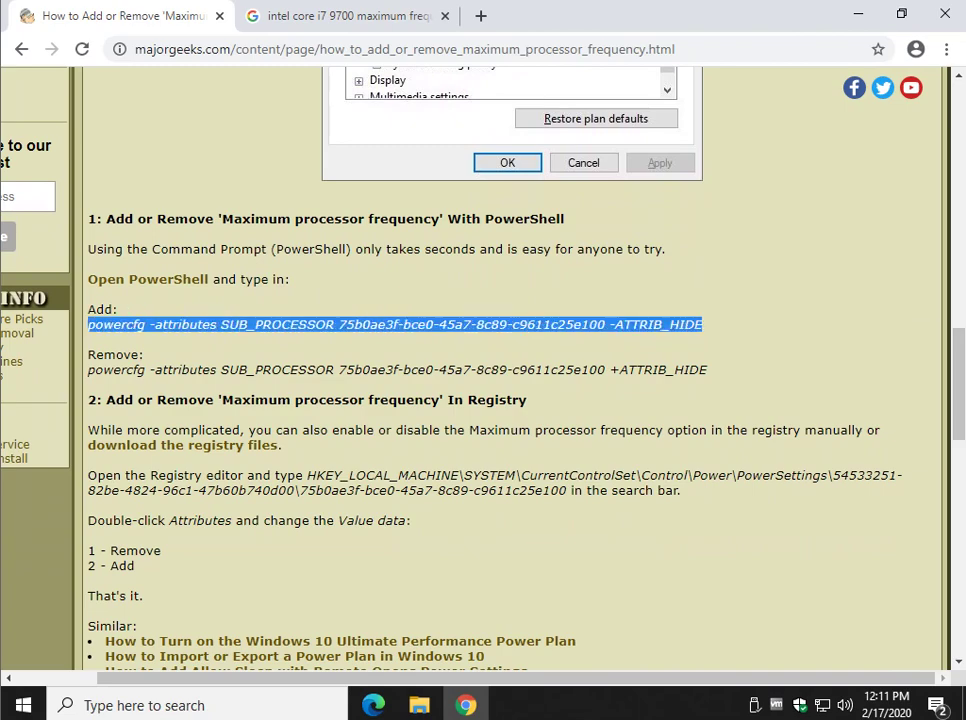
right_click(479, 323)
left_click(500, 336)
Start Windows PowerShell with administrator rights and allow it to make changes to the device.
key("super+x")
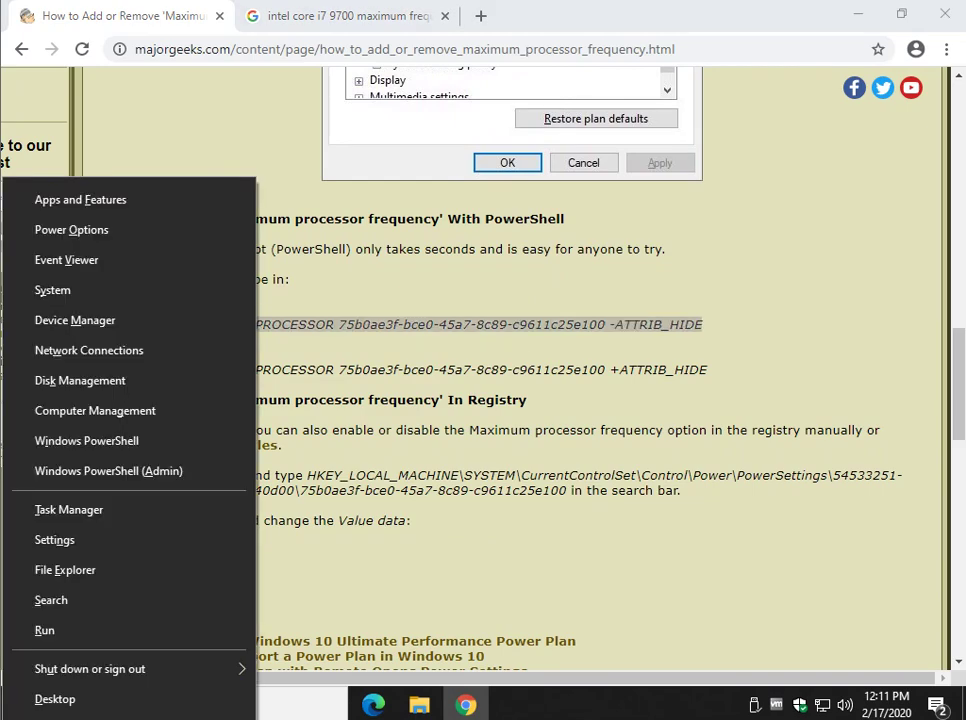
key("Down")
key("Down")
key("Down")
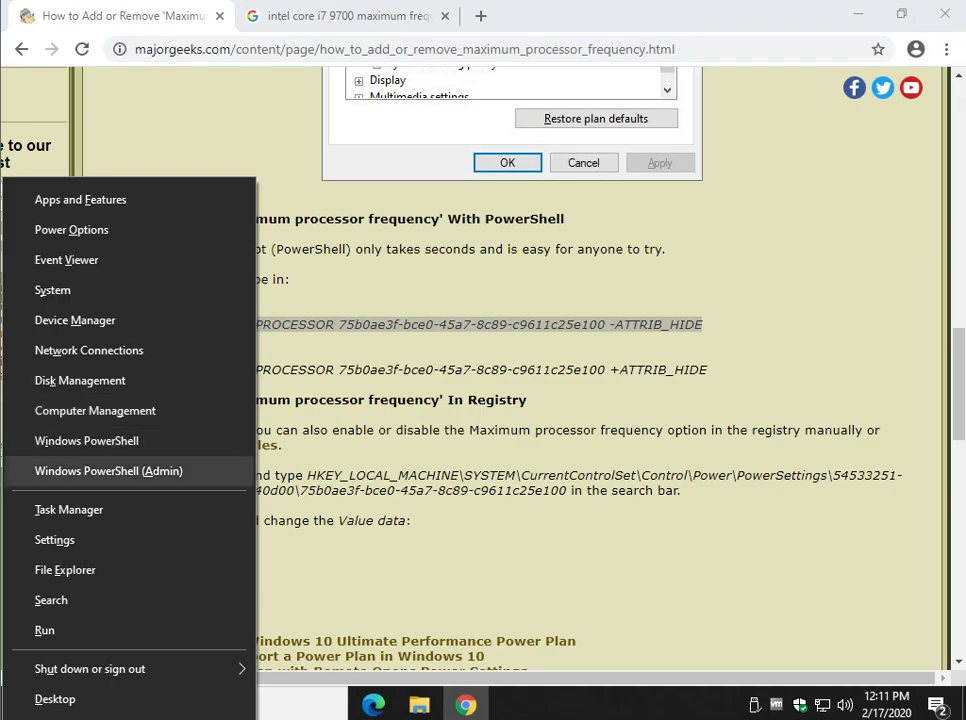
key("Return")
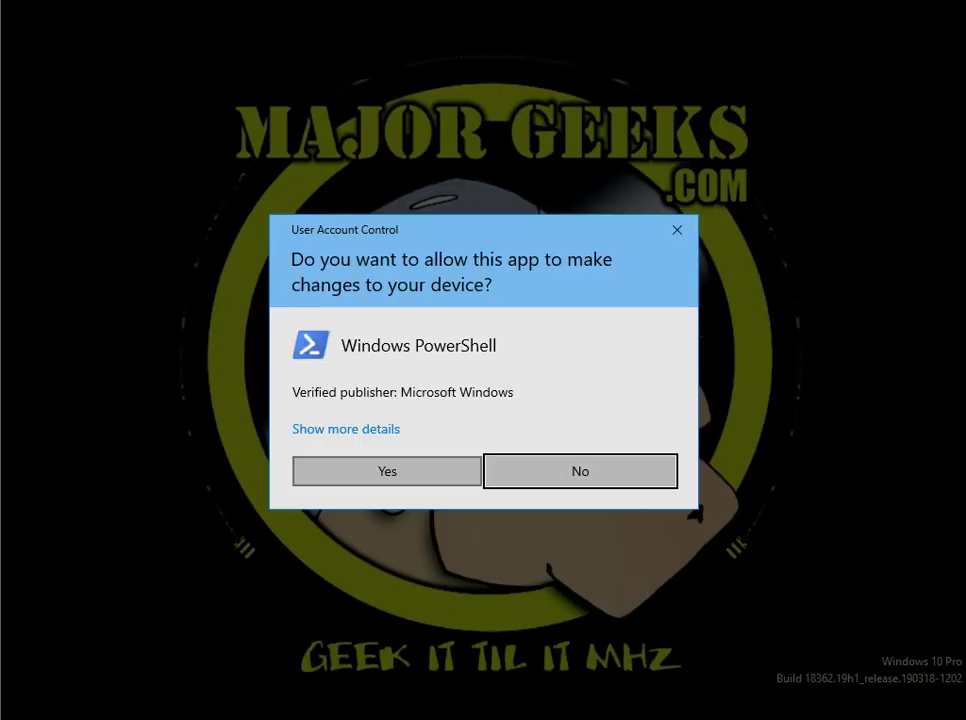
key("alt+y")
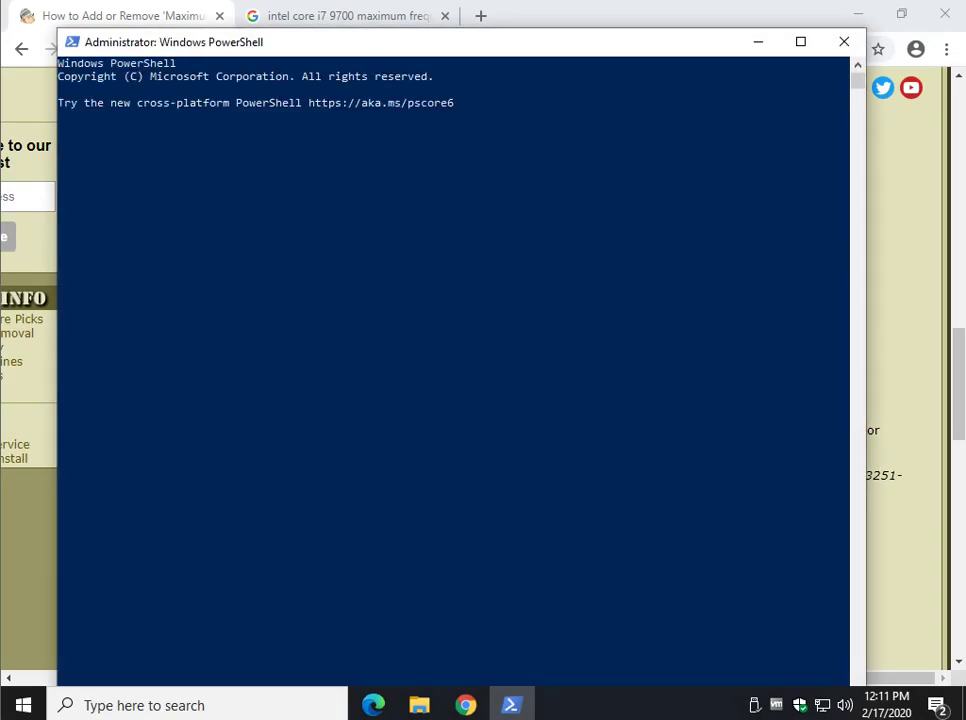
Paste and run the copied powercfg command ending in -ATTRIB_HIDE in the administrator PowerShell window.
left_click_drag(413, 42, 413, 189)
key("ctrl+v")
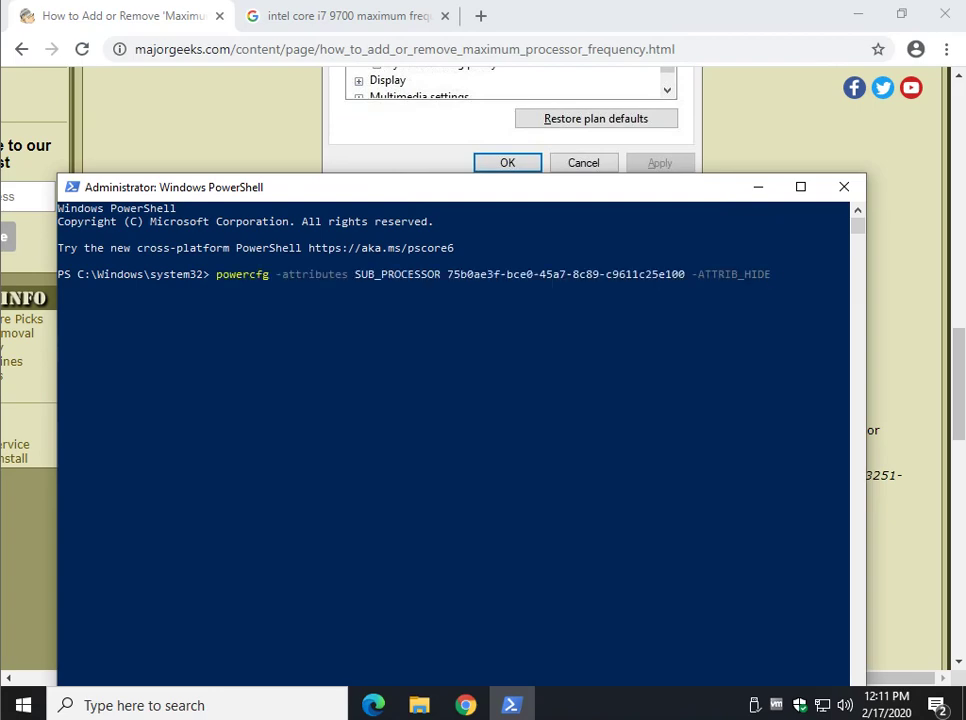
key("Return")
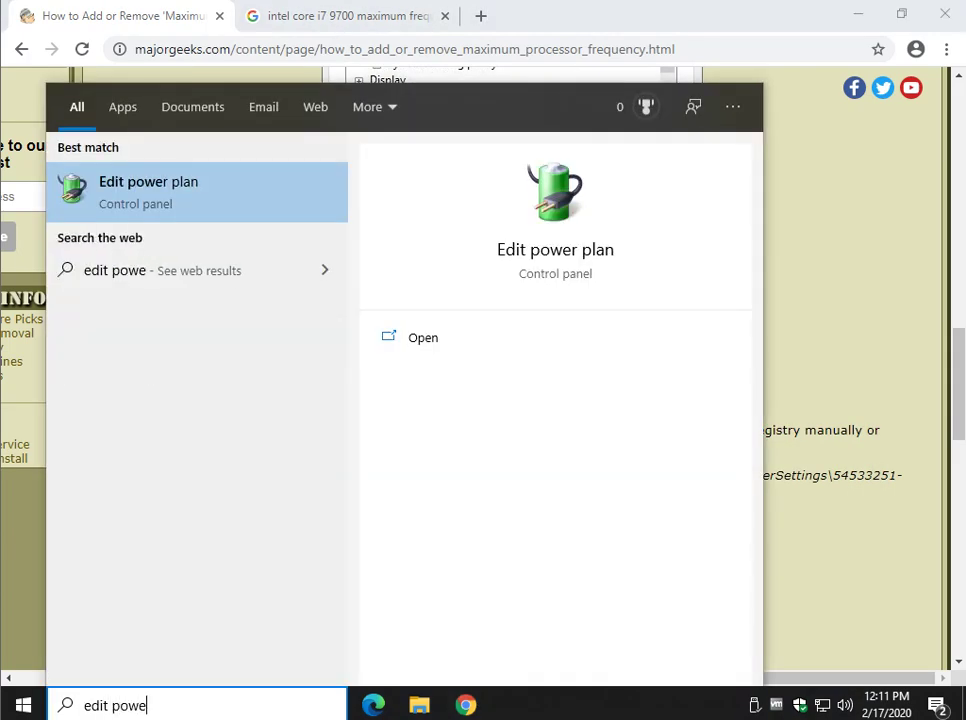
Open the plan's advanced power settings and expand Maximum processor frequency under Processor power management.
key("Return")
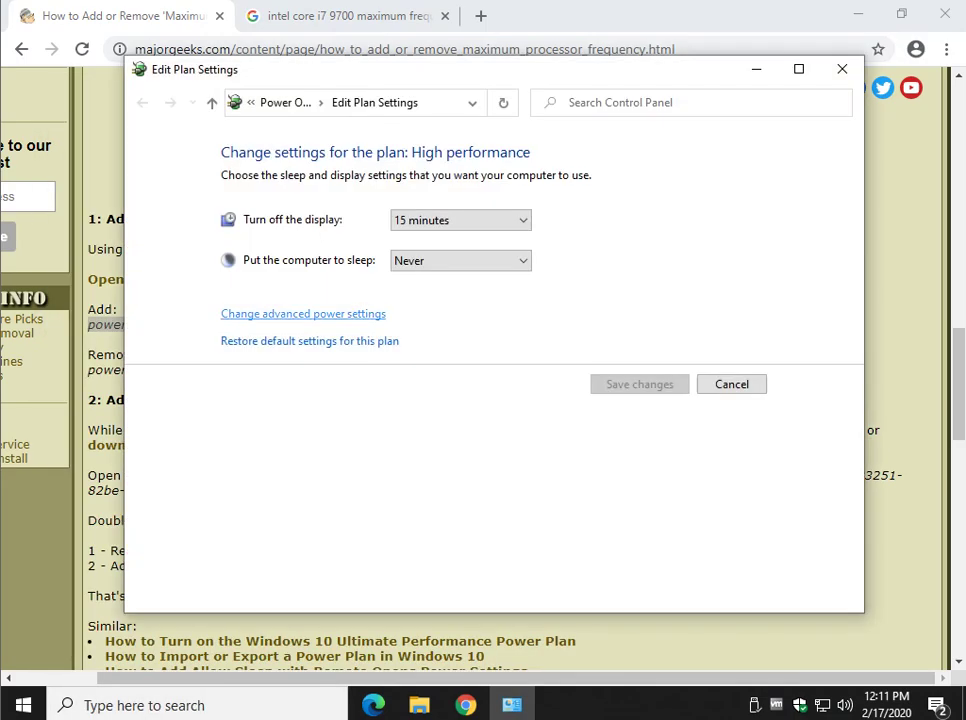
left_click(300, 314)
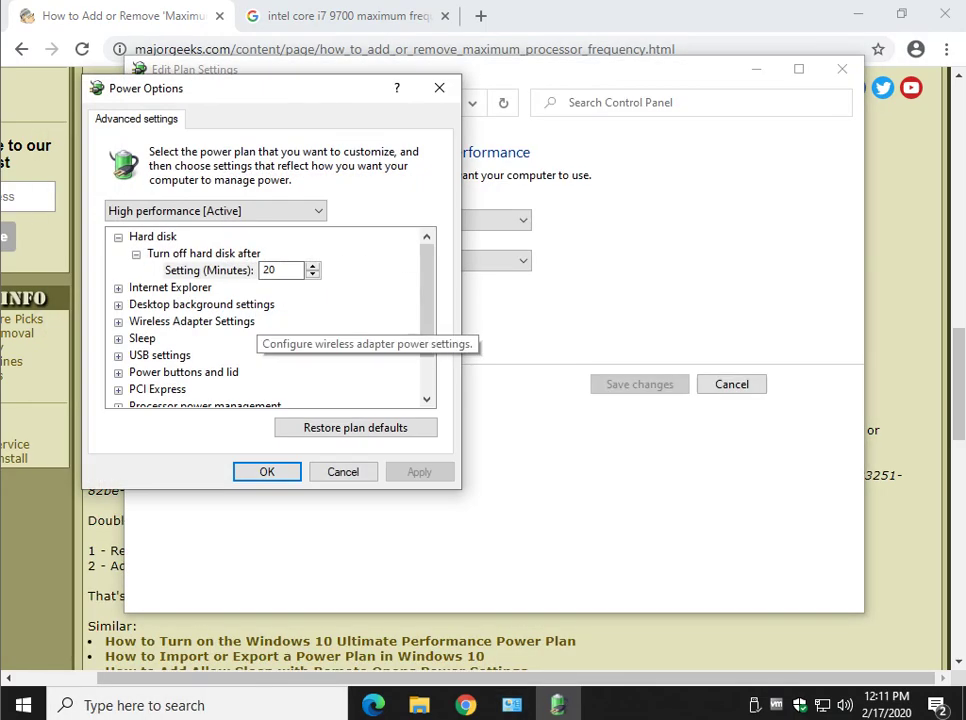
scroll(263, 318, "down", 1)
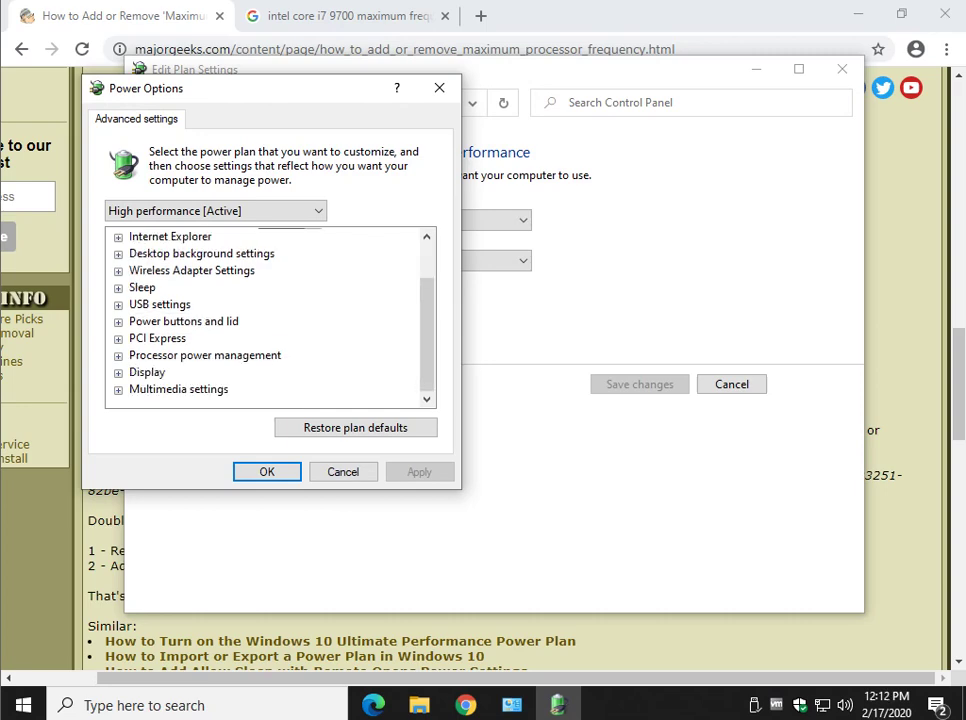
left_click(118, 356)
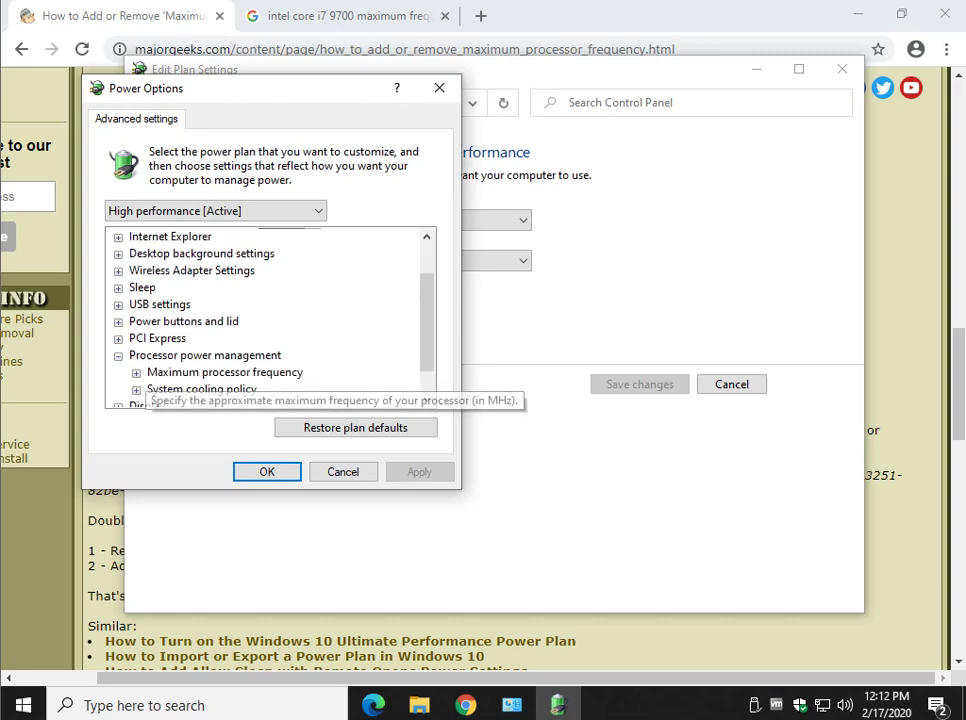
double_click(150, 372)
scroll(208, 360, "down", 1)
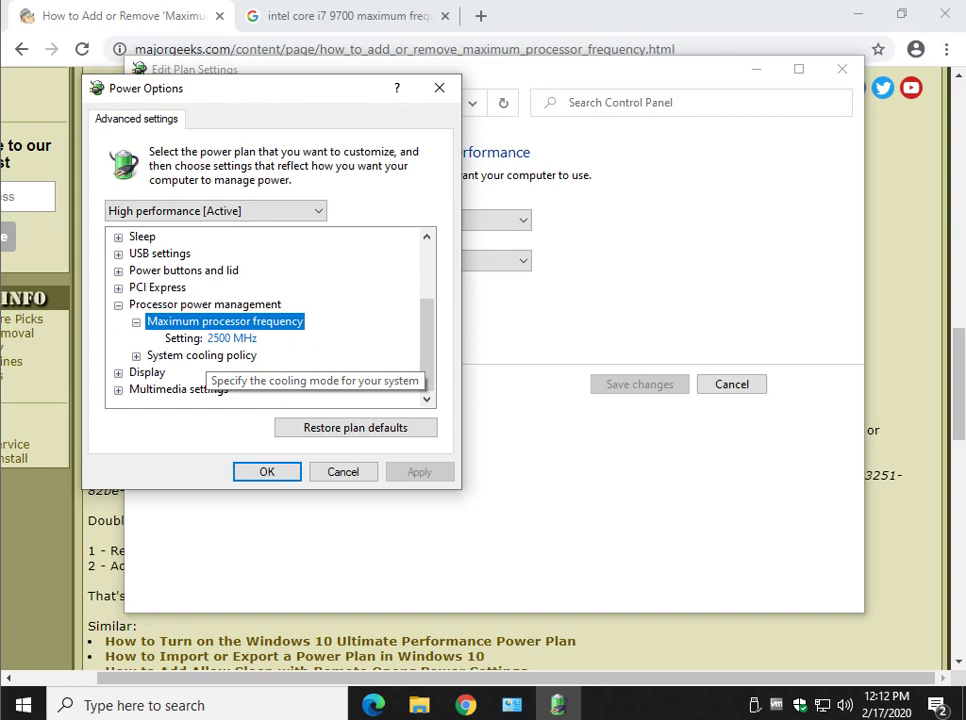
Set the Maximum processor frequency to 0 MHz and apply the change.
left_click(232, 338)
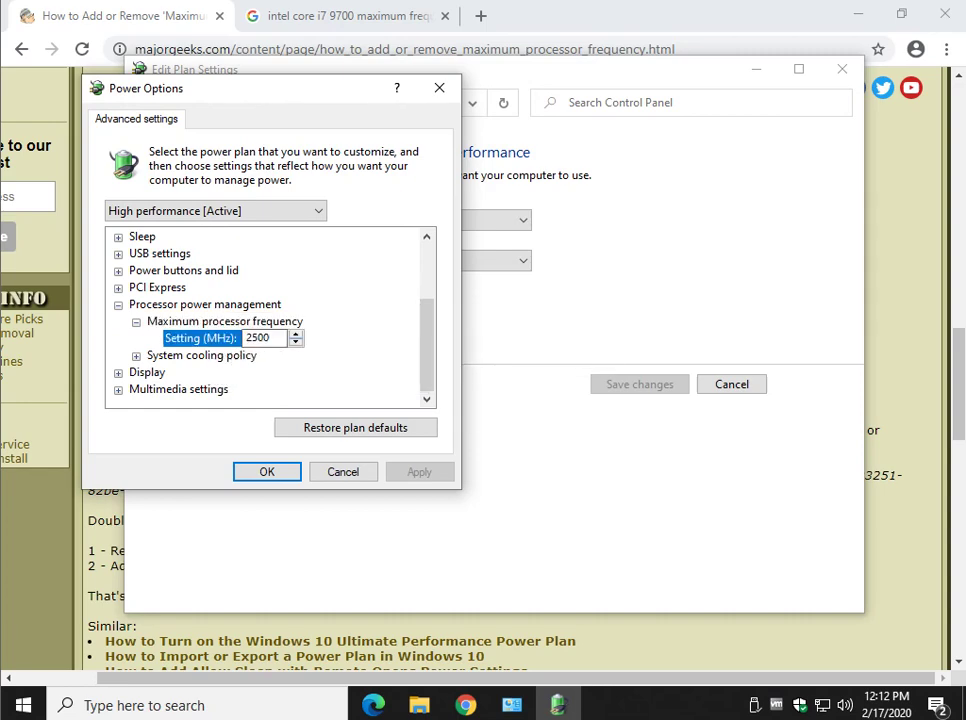
double_click(267, 338)
type("0")
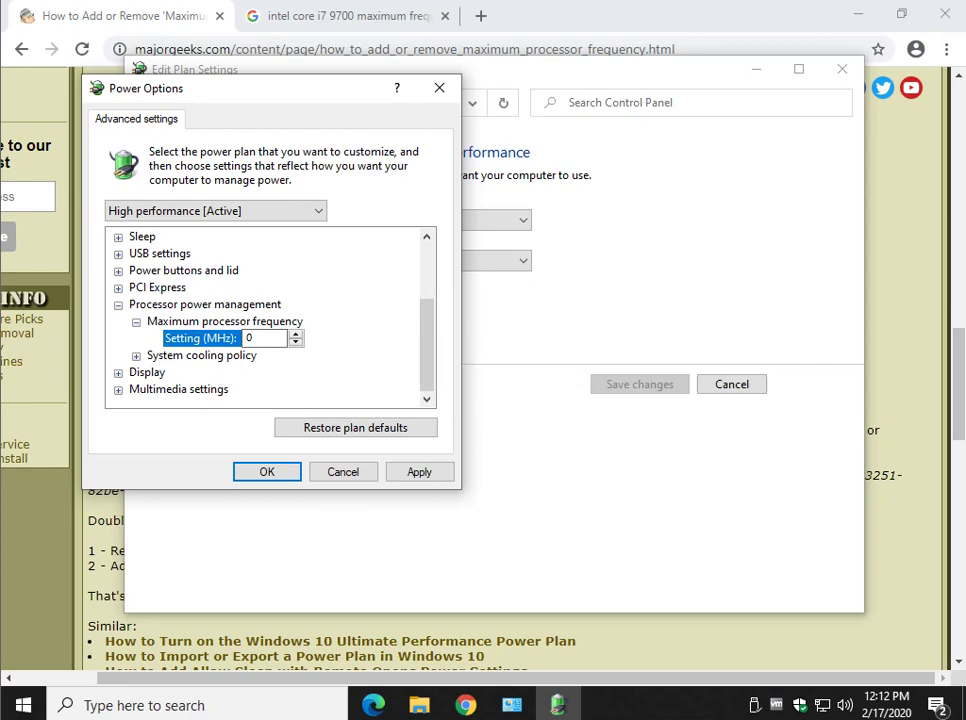
left_click(419, 471)
key("Return")
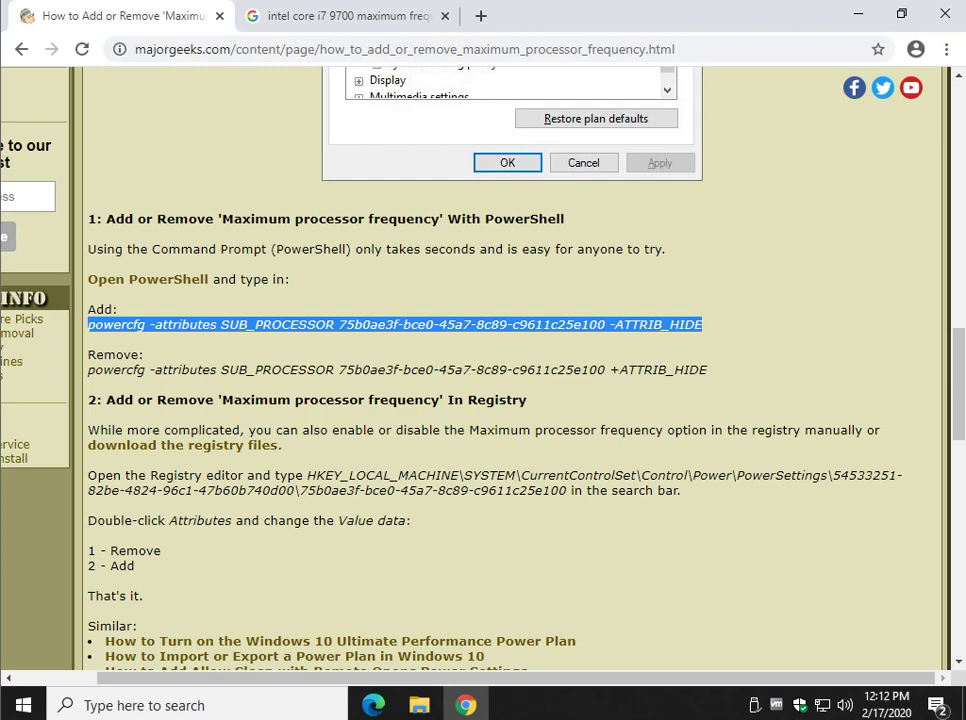
Look at the web search results for "intel core i7 9700 maximum frequency", then close that page.
left_click(197, 705)
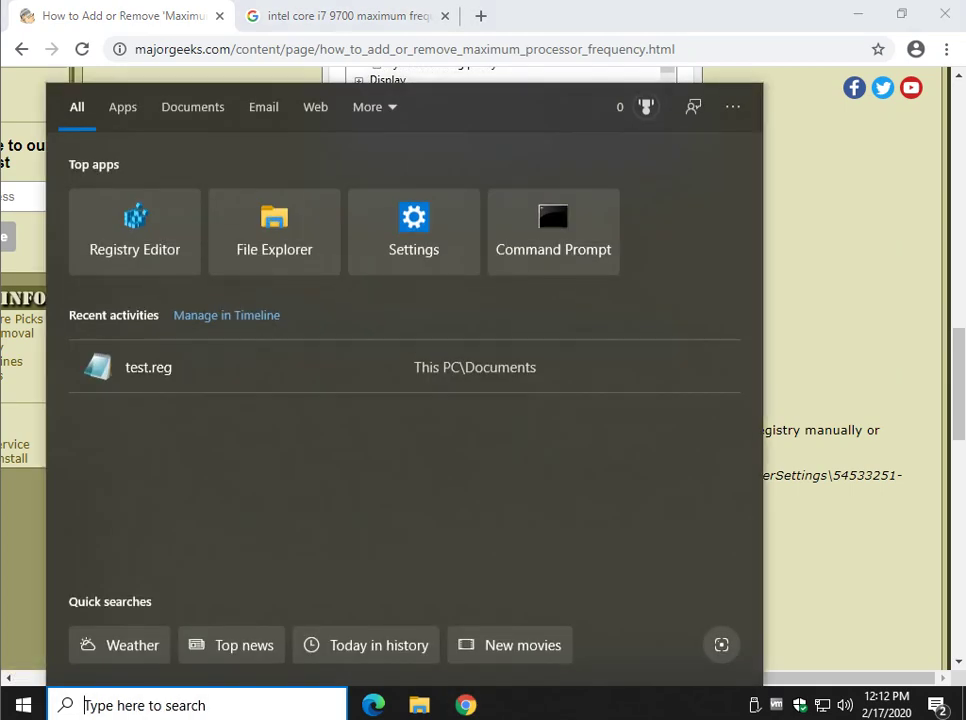
left_click(342, 16)
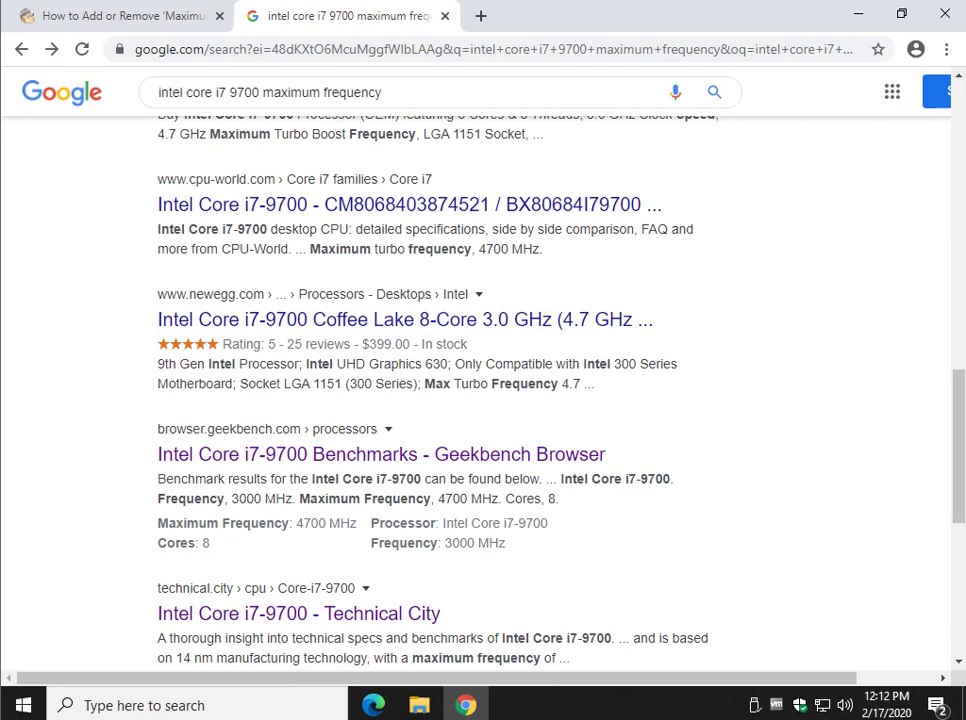
key("ctrl+w")
left_click(450, 345)
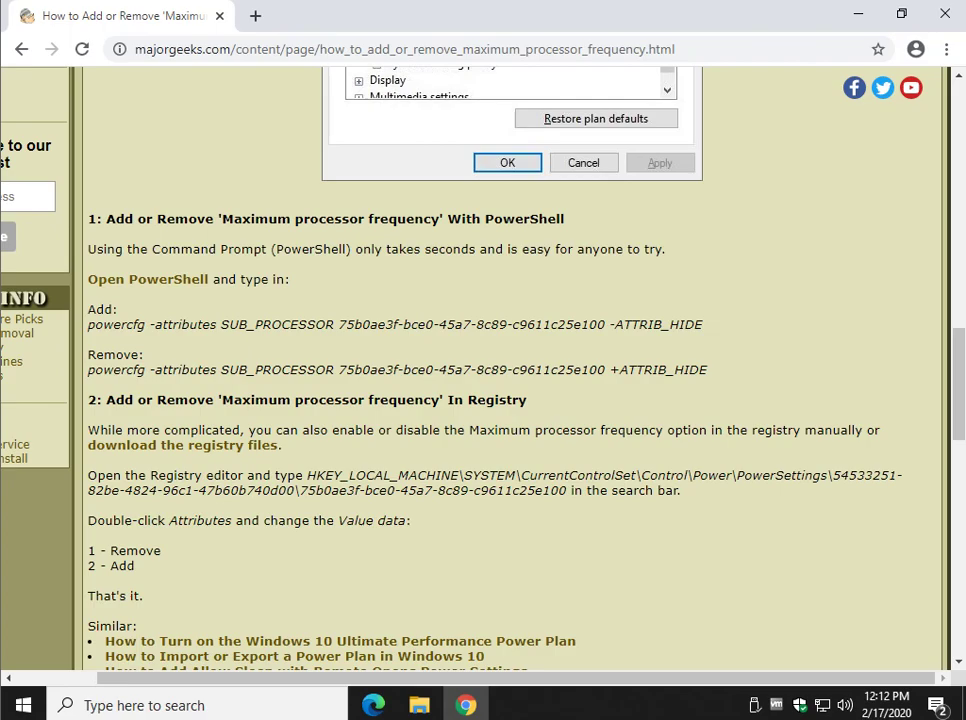
Download the zip of registry files linked in the article's registry section and open the archive.
scroll(480, 360, "up", 9)
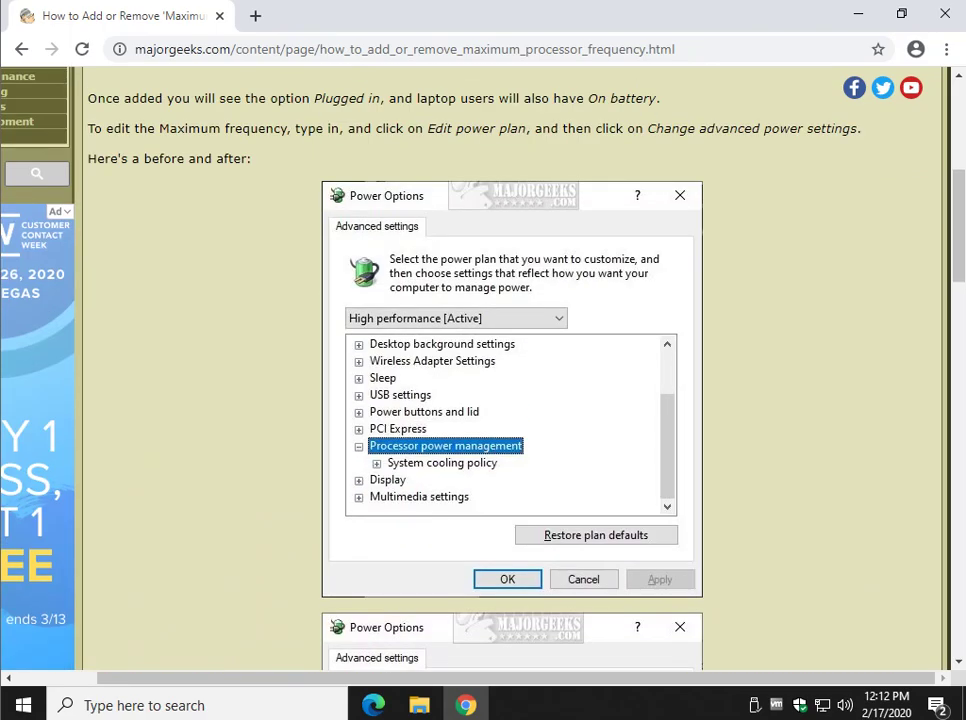
scroll(480, 360, "down", 10)
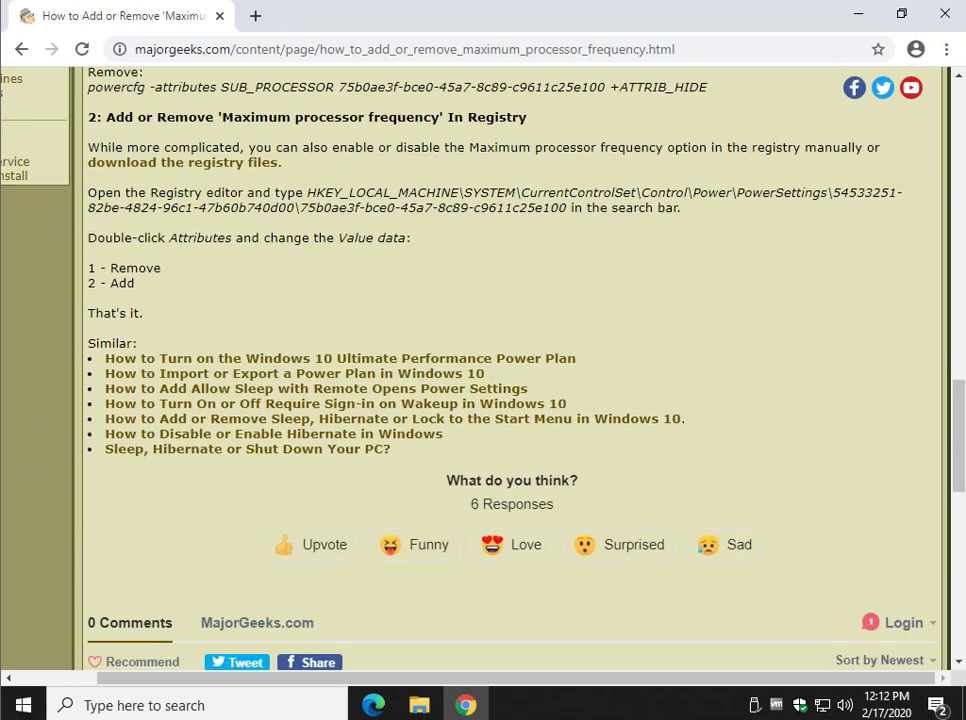
scroll(480, 360, "up", 1)
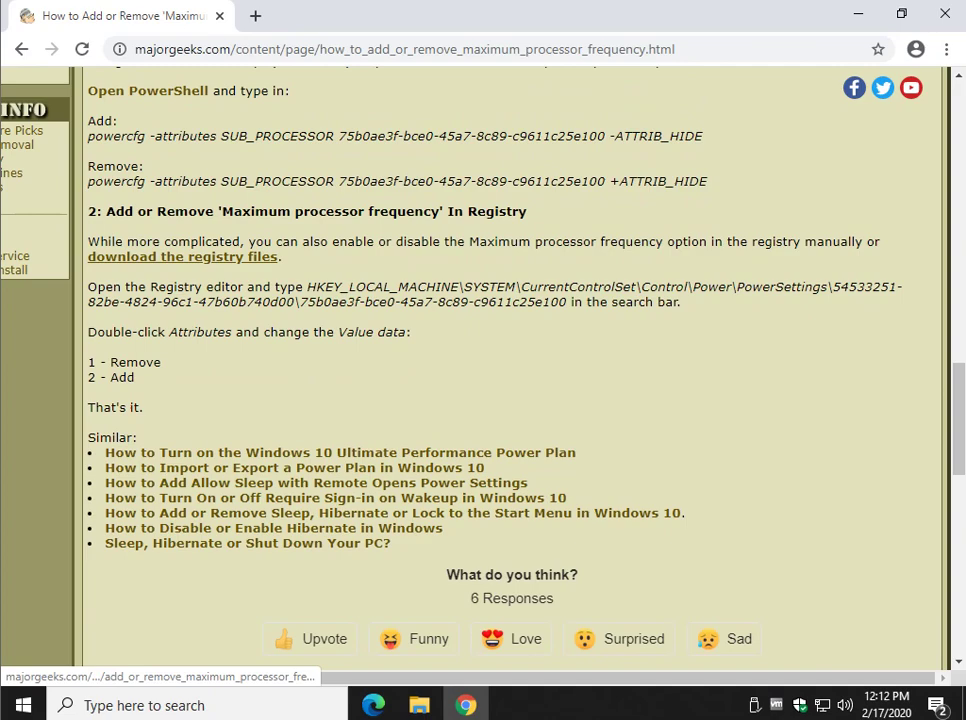
left_click(183, 257)
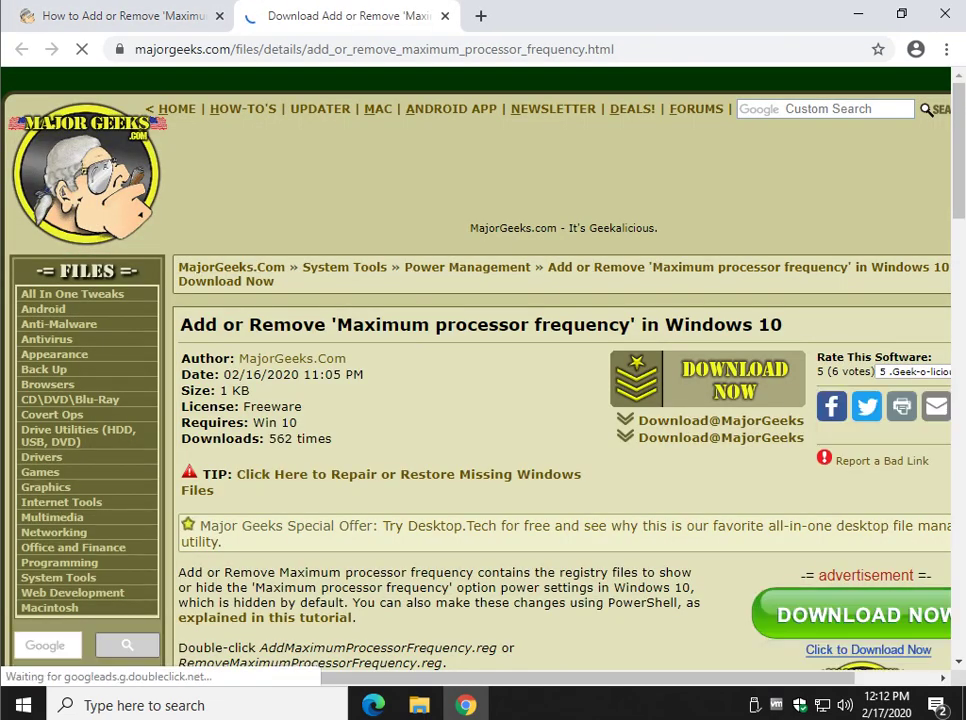
scroll(480, 400, "down", 1)
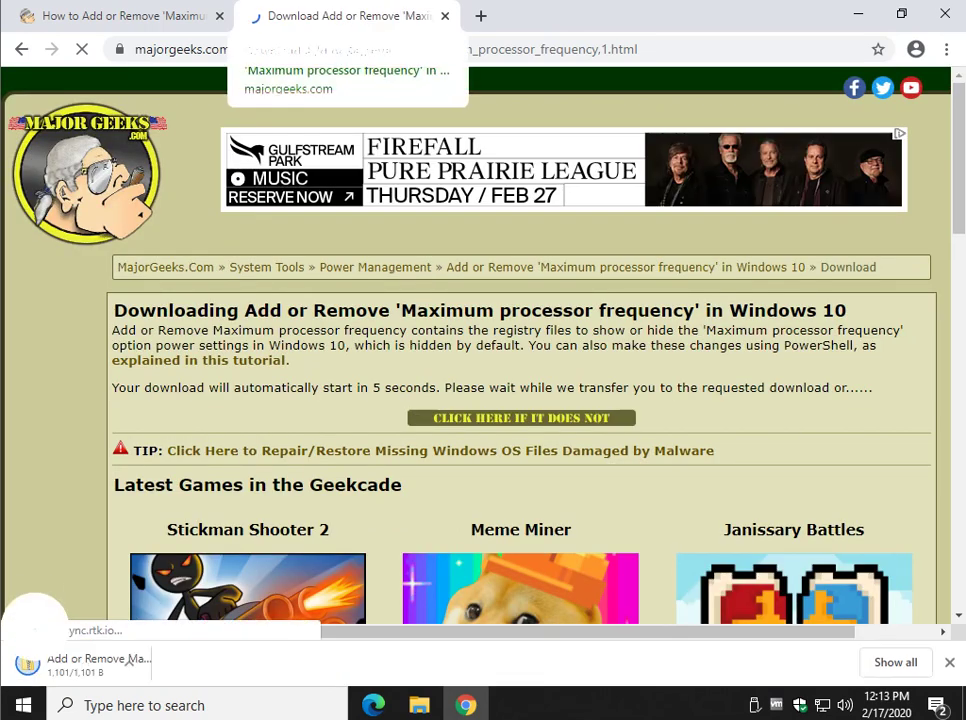
key("ctrl+w")
left_click(107, 664)
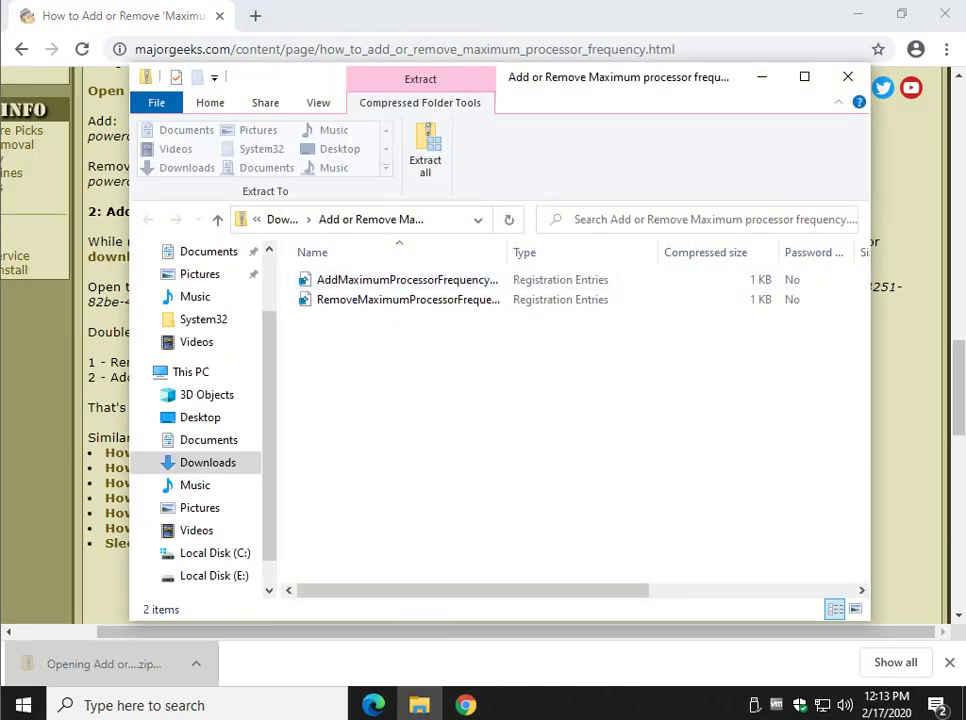
Extract both registry files from the archive to the suggested folder in Downloads.
left_click(425, 151)
key("Return")
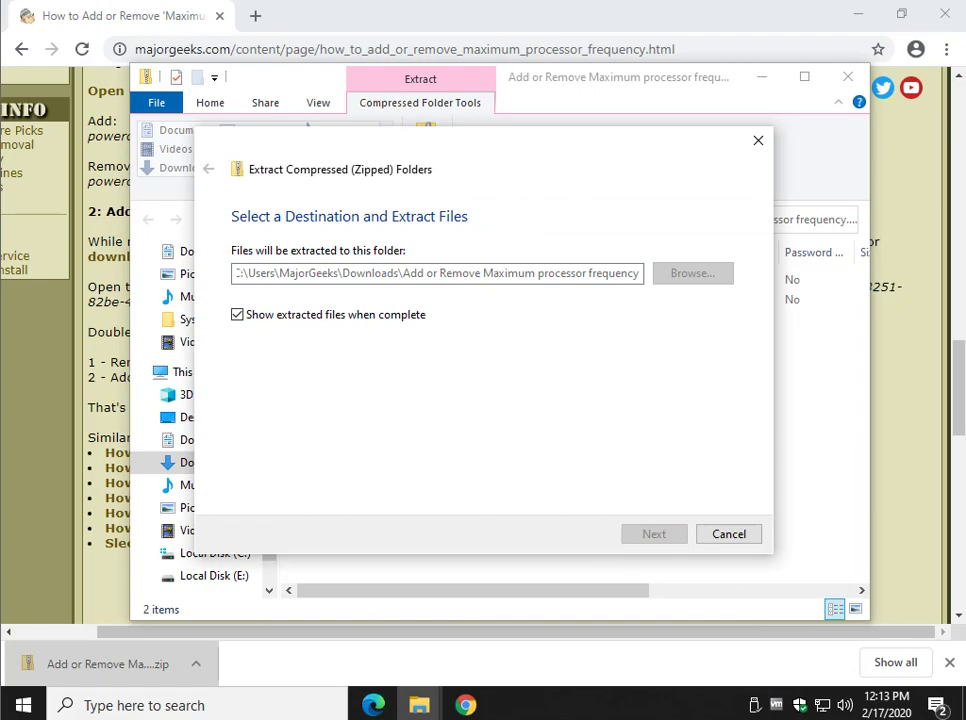
left_click(436, 304)
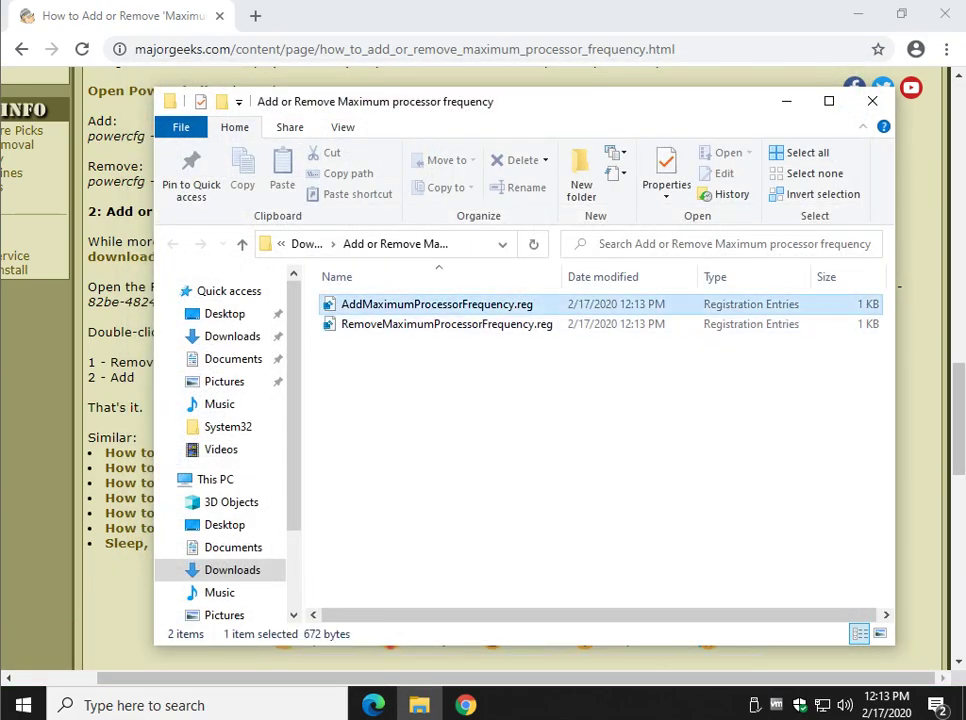
Run RemoveMaximumProcessorFrequency.reg, approve merging it into the registry, and close the extracted folder.
double_click(446, 324)
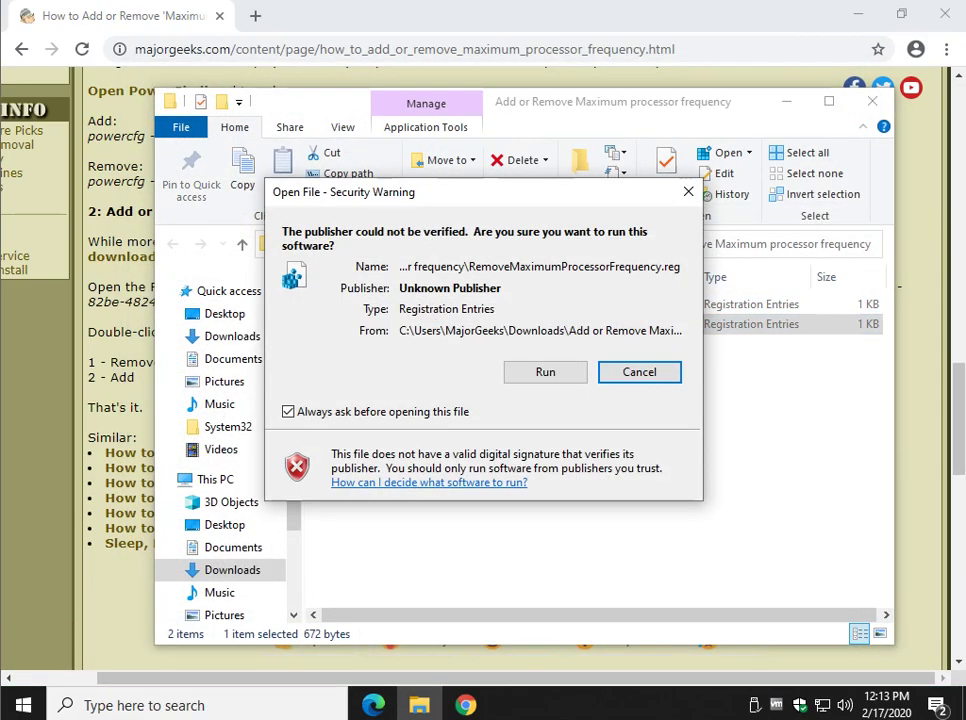
left_click(543, 371)
left_click(387, 471)
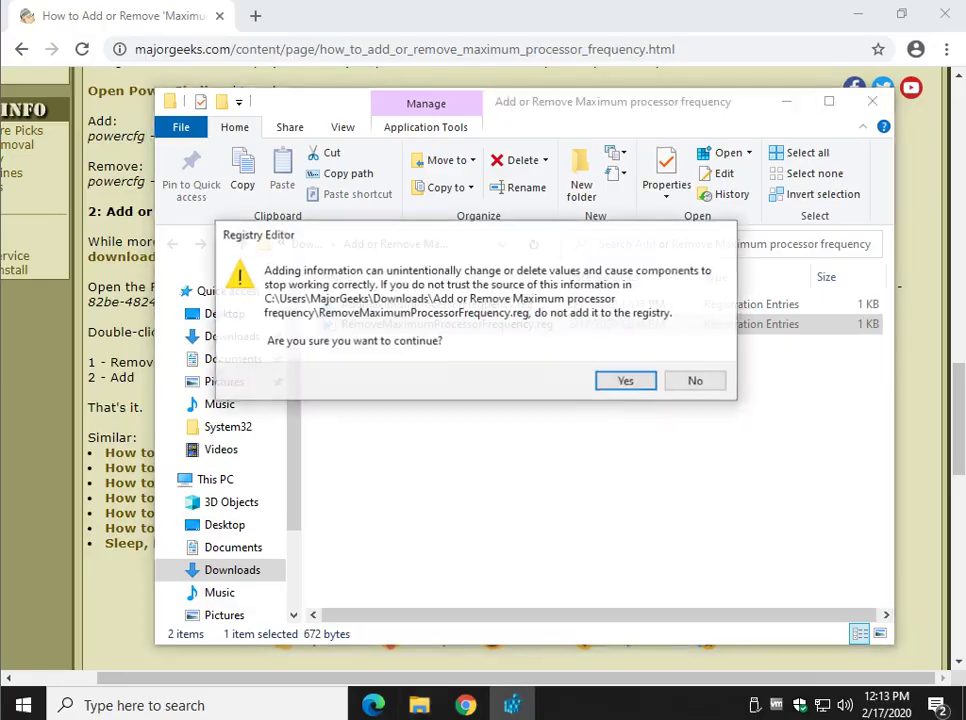
left_click(621, 380)
key("Return")
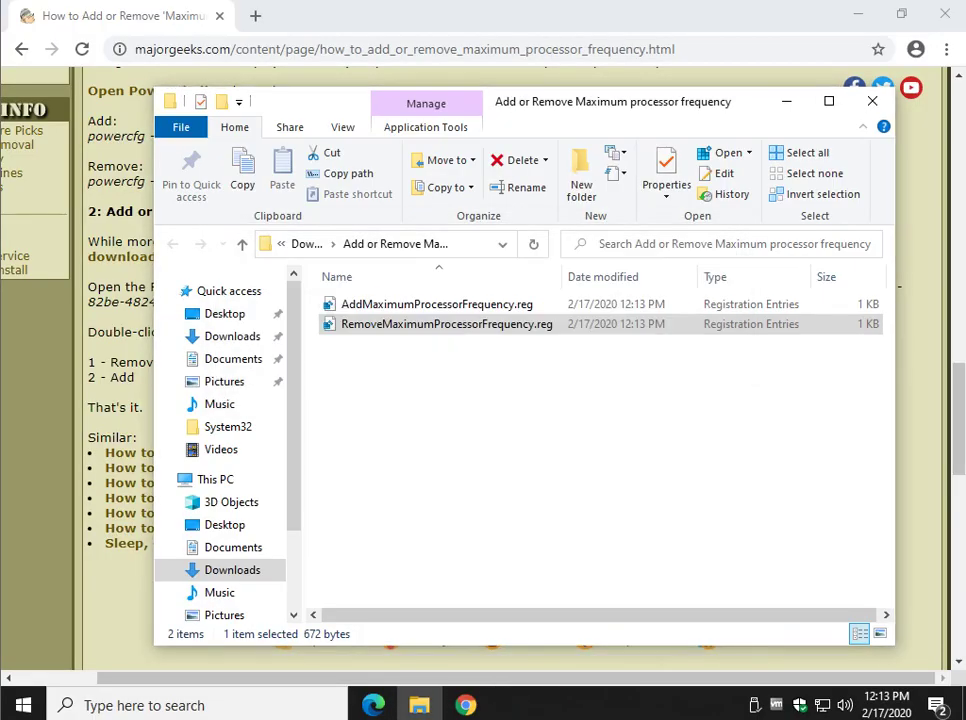
left_click(872, 101)
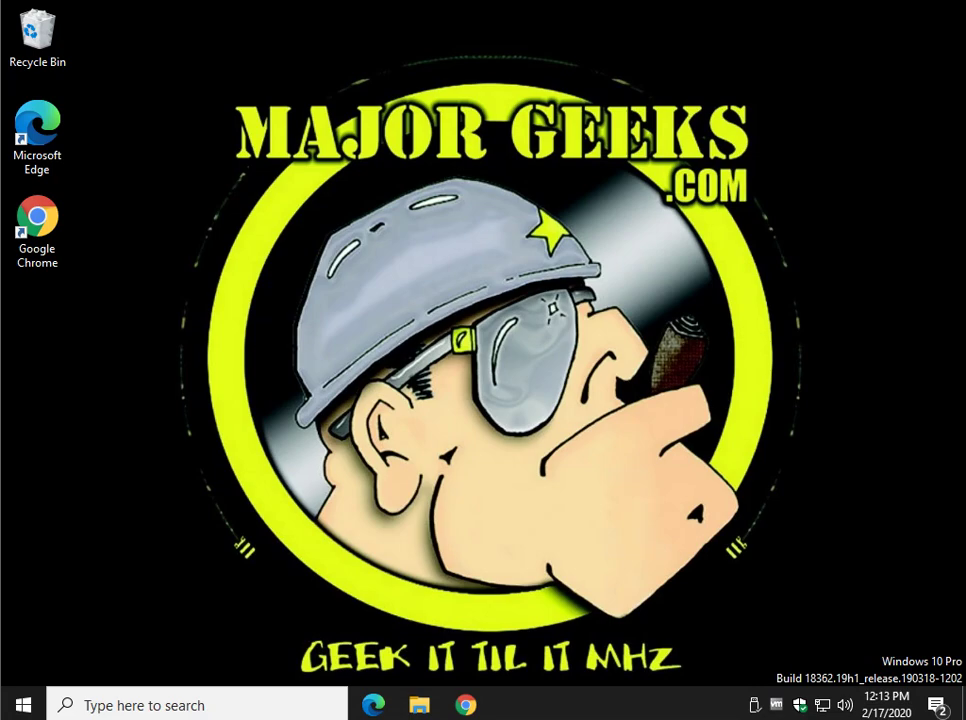
Open the power plan's advanced settings, check the options under Processor power management, and close both windows.
key("super")
type("edit pow")
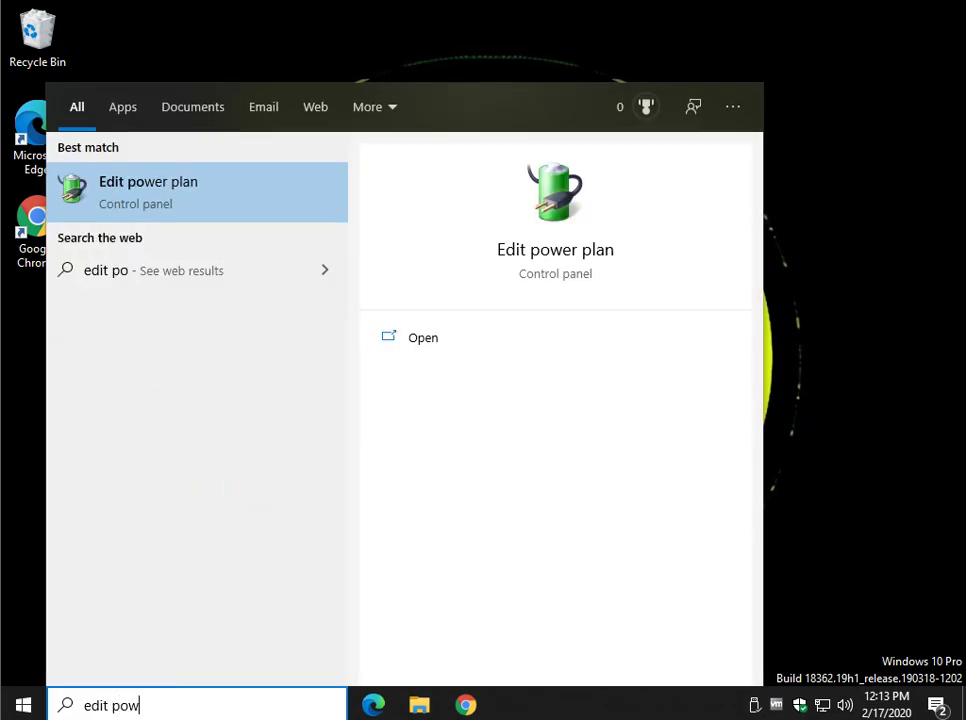
type("e")
key("Return")
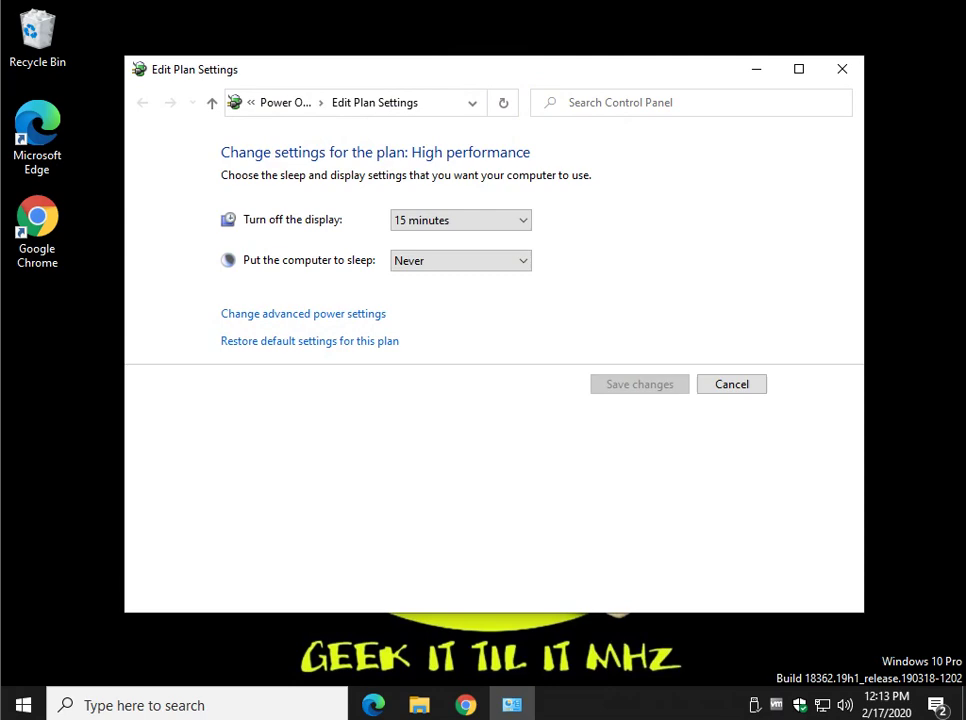
left_click(303, 314)
scroll(205, 404, "down", 2)
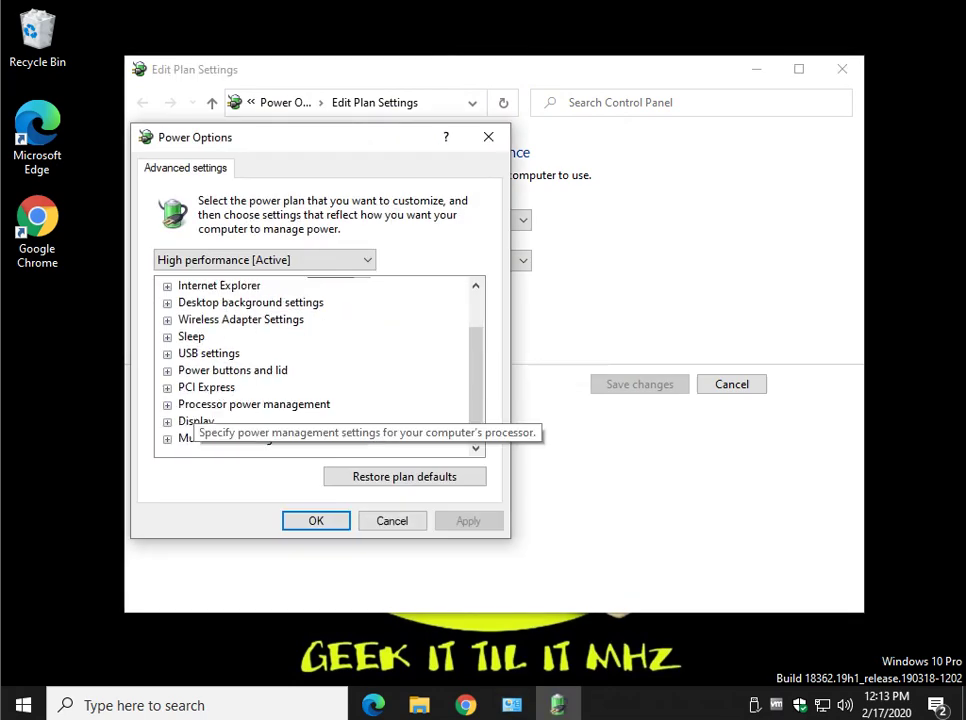
left_click(167, 405)
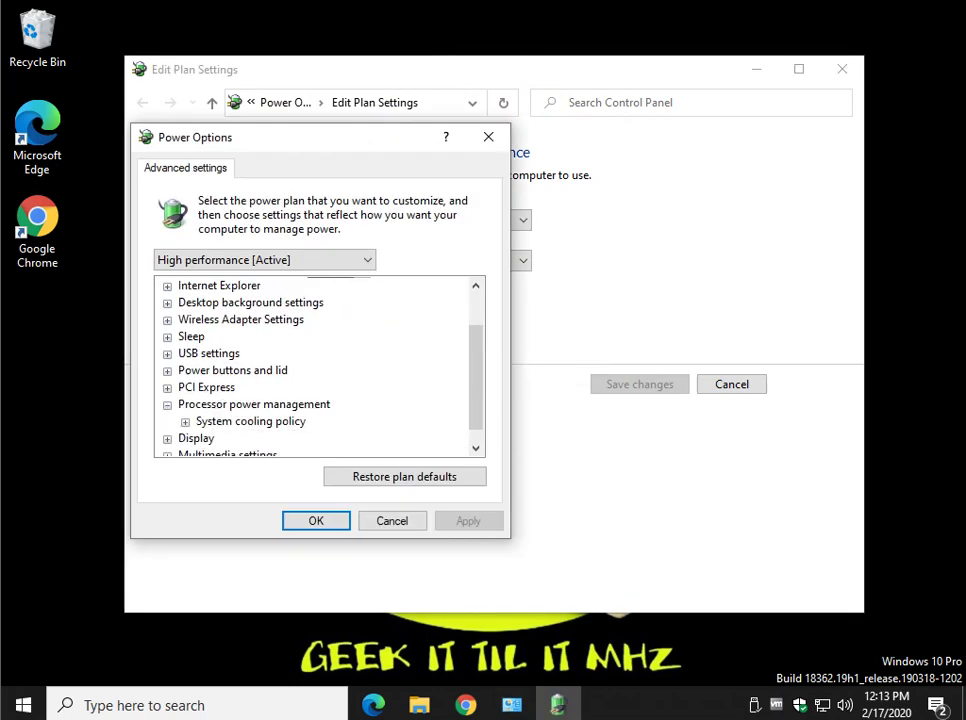
left_click(488, 137)
left_click(842, 69)
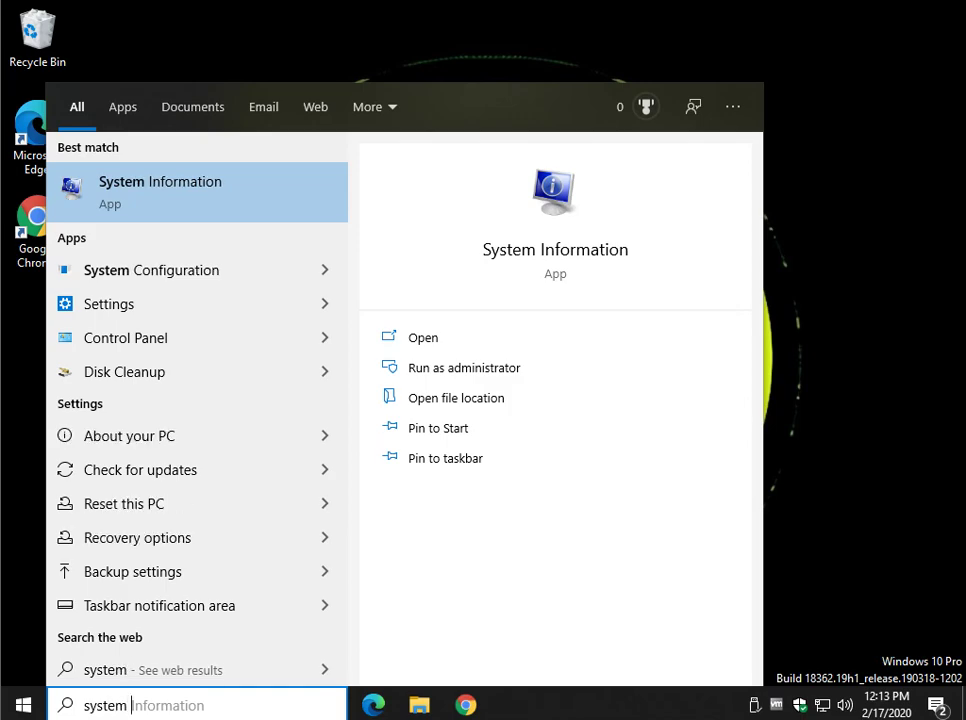
Search Windows for "system" and open System Information.
key("Return")
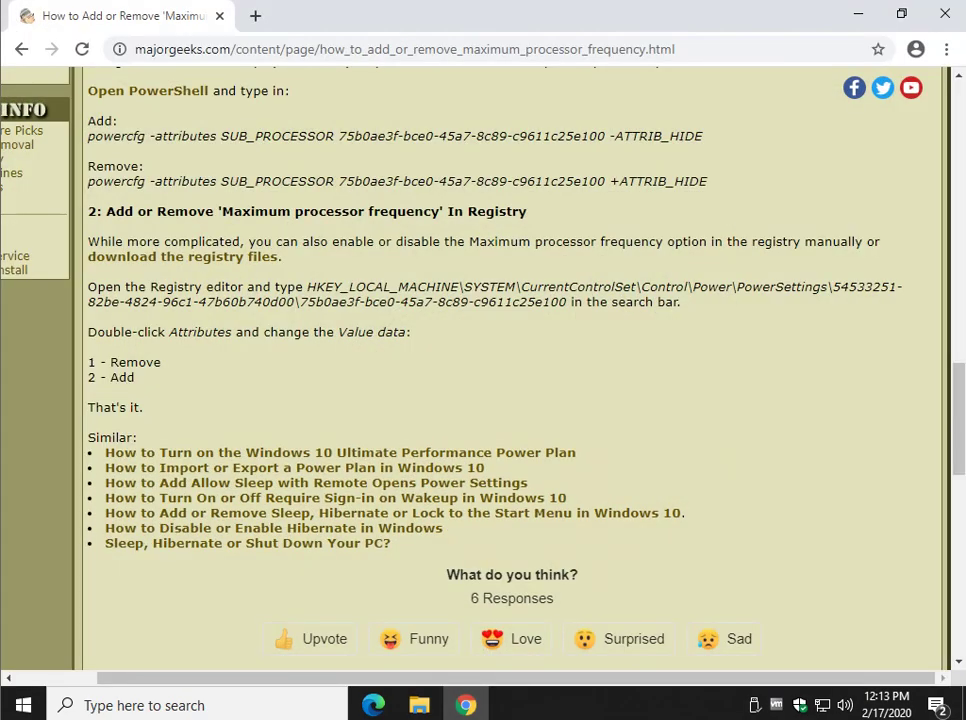
Review the article in Chrome, covering the maximum processor frequency explanation, before-and-after images, and the PowerShell and registry methods.
scroll(500, 370, "up", 1)
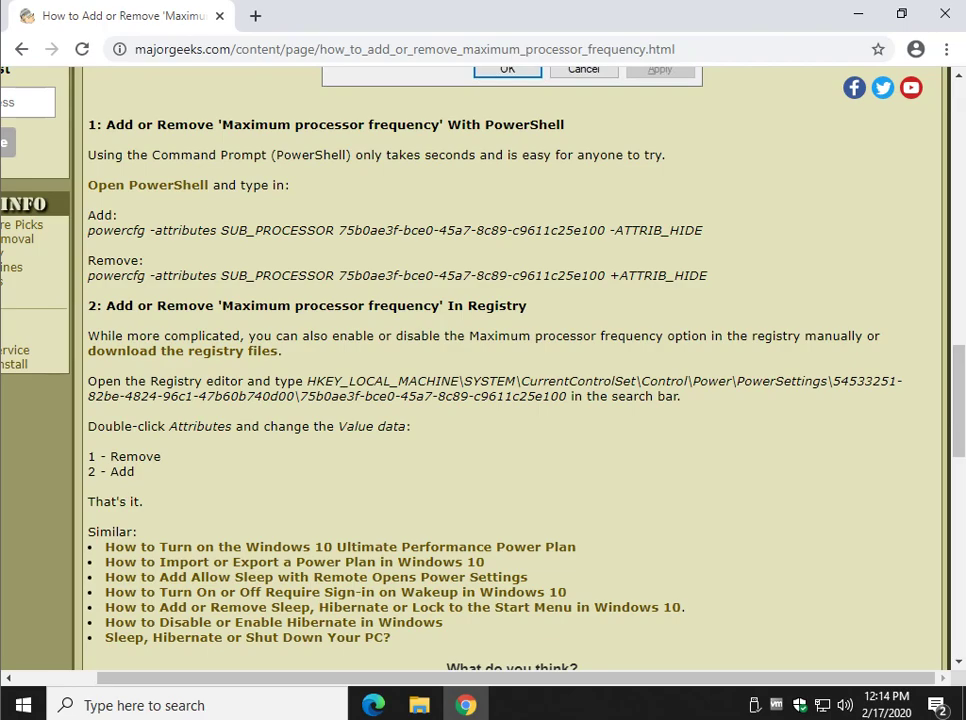
scroll(480, 360, "up", 5)
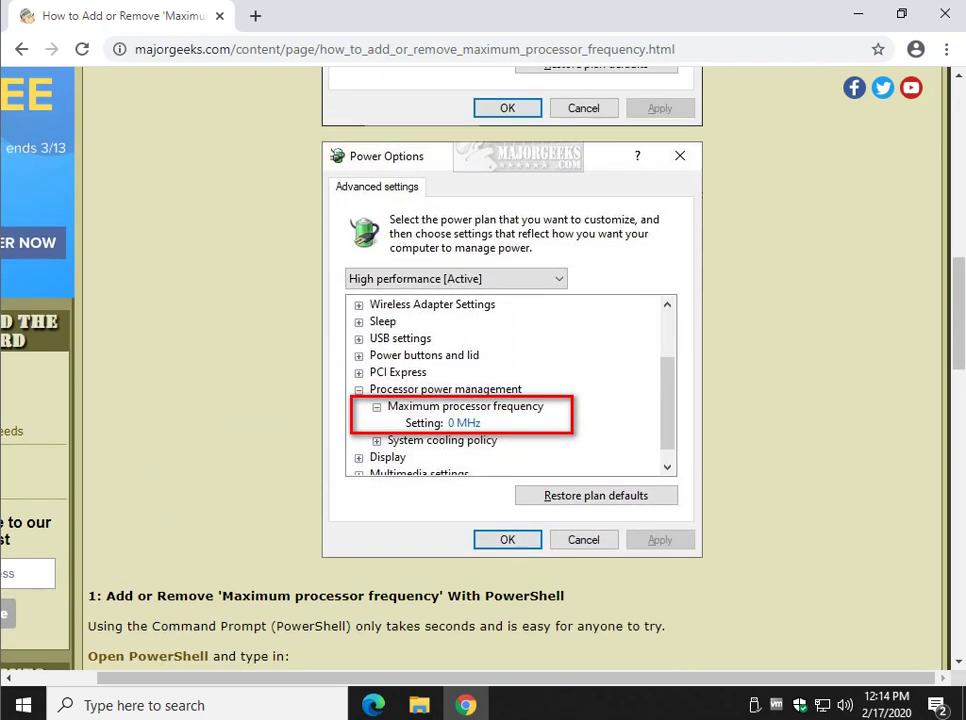
scroll(480, 360, "down", 3)
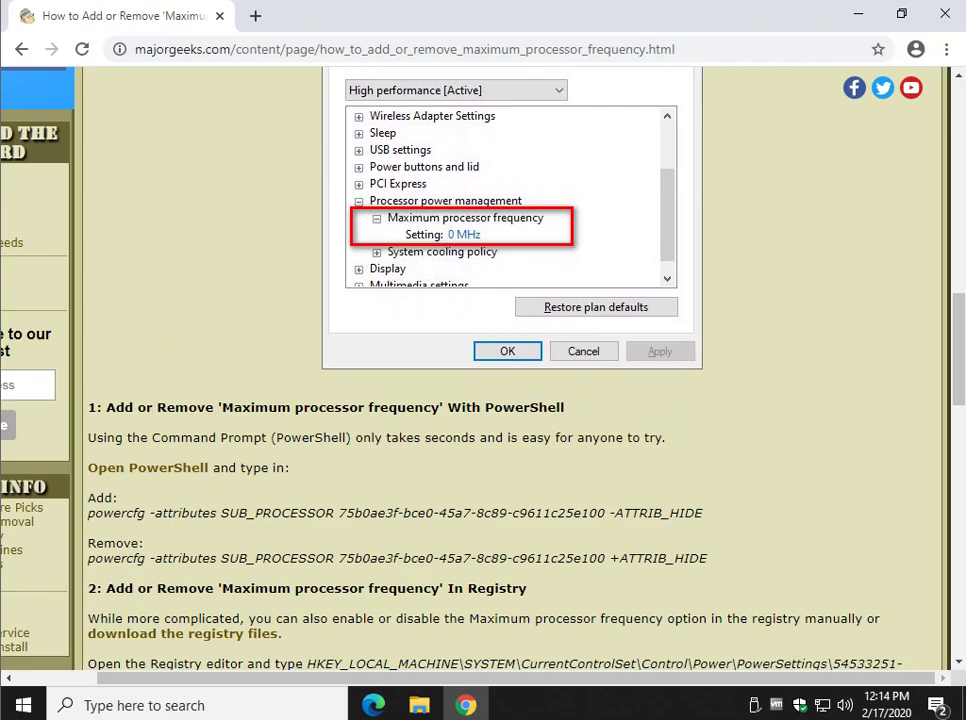
scroll(480, 360, "up", 5)
scroll(480, 360, "up", 6)
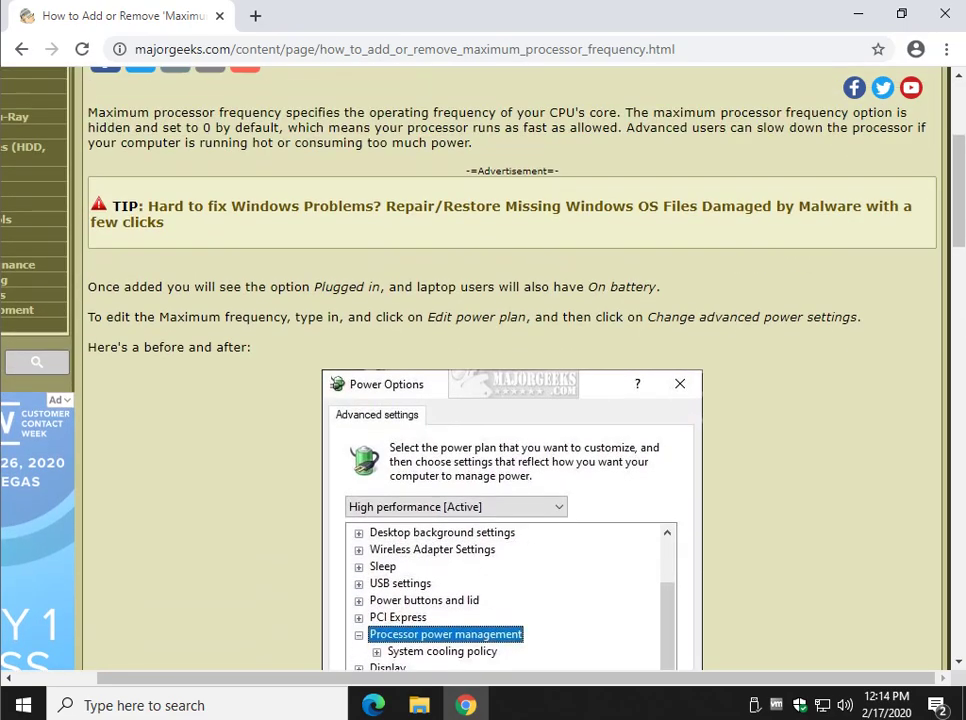
scroll(480, 360, "down", 1)
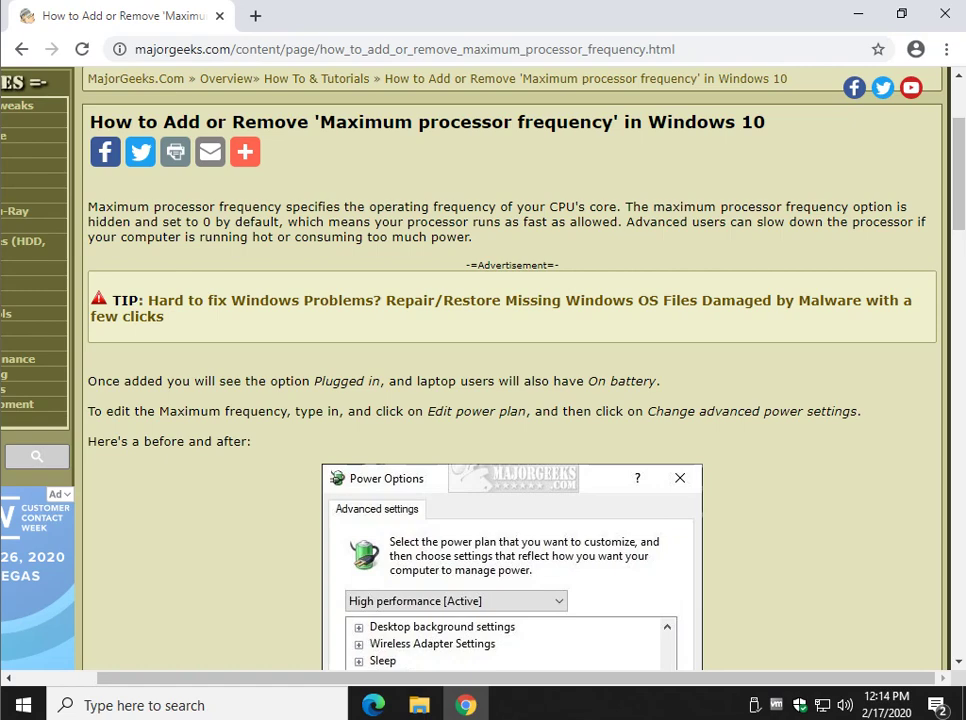
left_click_drag(473, 238, 98, 209)
left_click(98, 209)
scroll(512, 400, "down", 10)
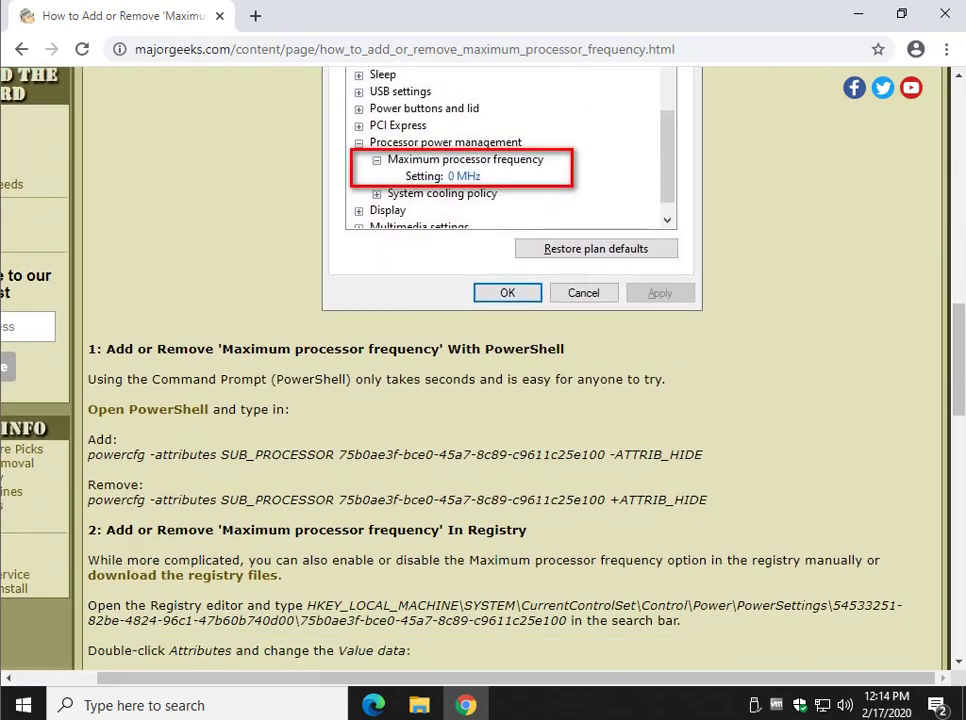
scroll(512, 400, "down", 2)
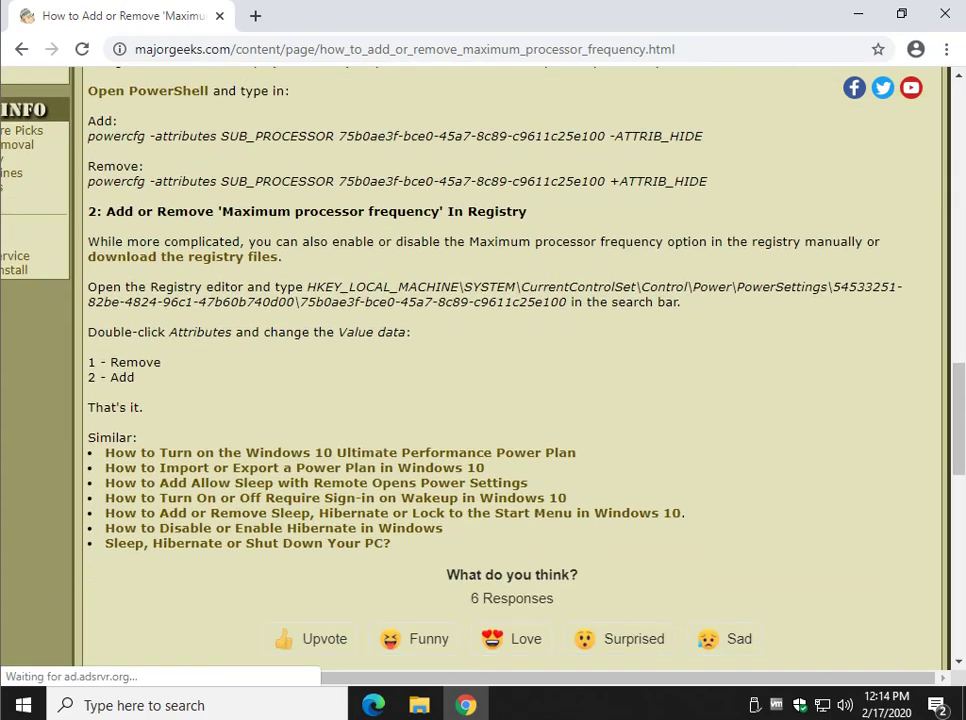